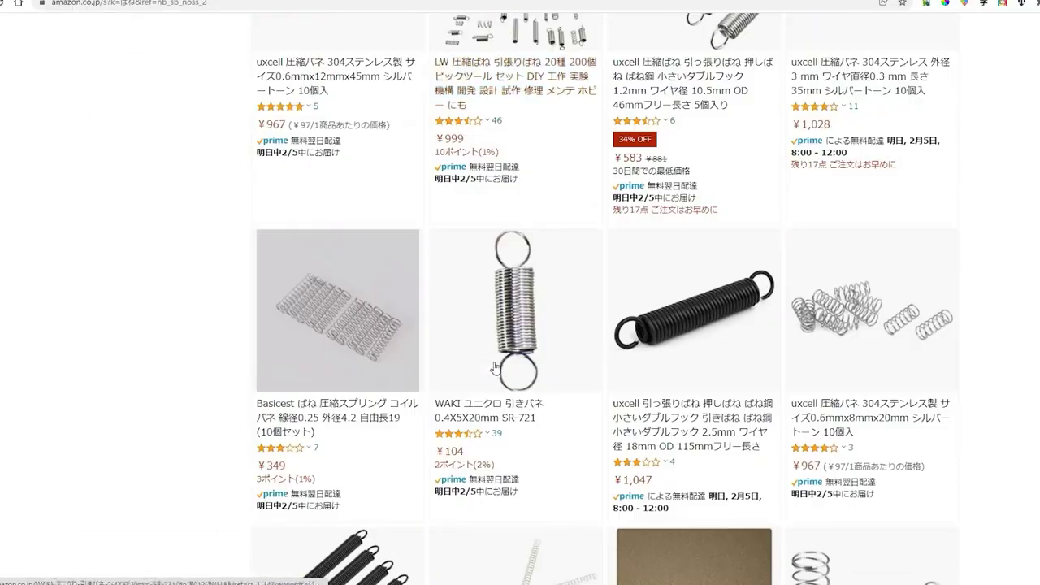
Browse springs in the store's search results, then examine the Hooke's law definition and spring diagram on Wikipedia.
{"action": "scroll", "coordinate": [495, 368], "scroll_direction": "down", "scroll_amount": 4}
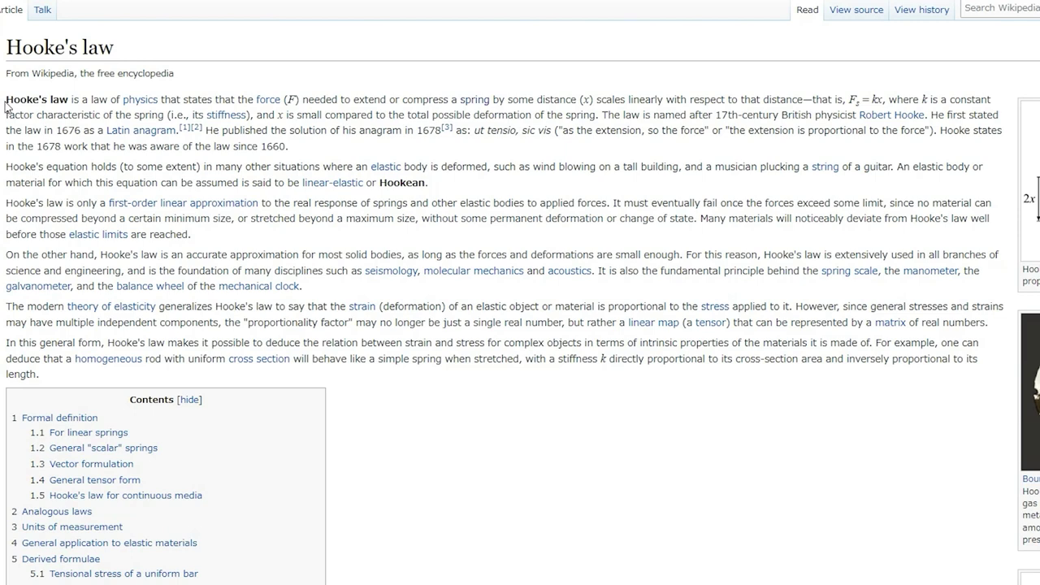
{"action": "left_click_drag", "start_coordinate": [10, 100], "coordinate": [808, 100]}
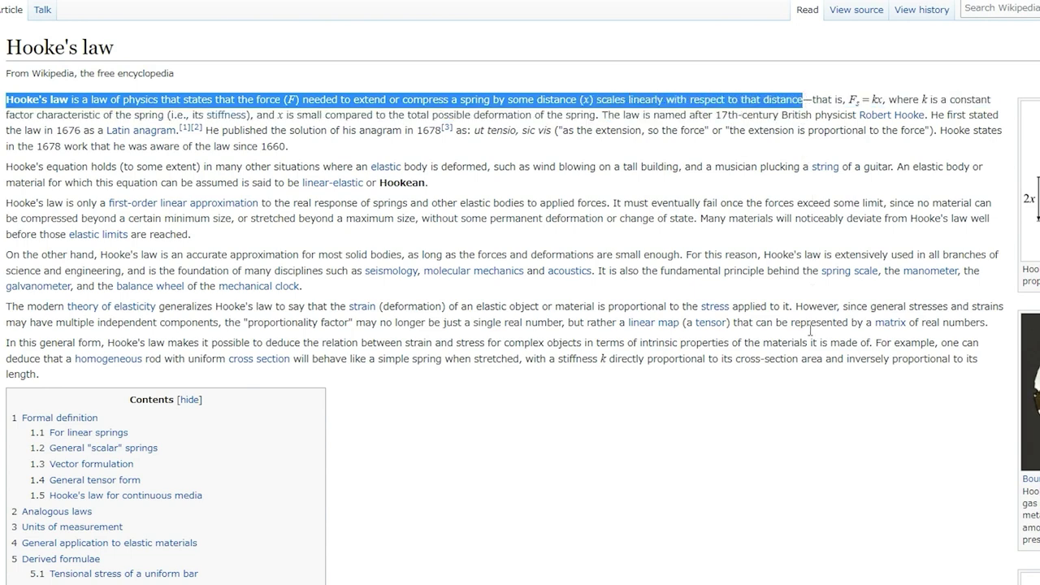
{"action": "left_click", "coordinate": [739, 418]}
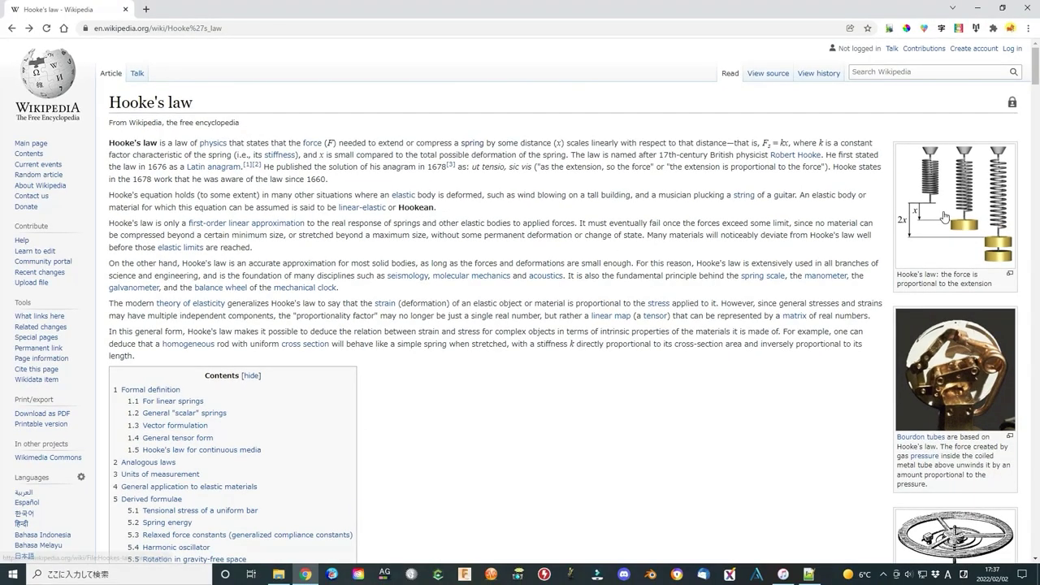
{"action": "left_click", "coordinate": [944, 217]}
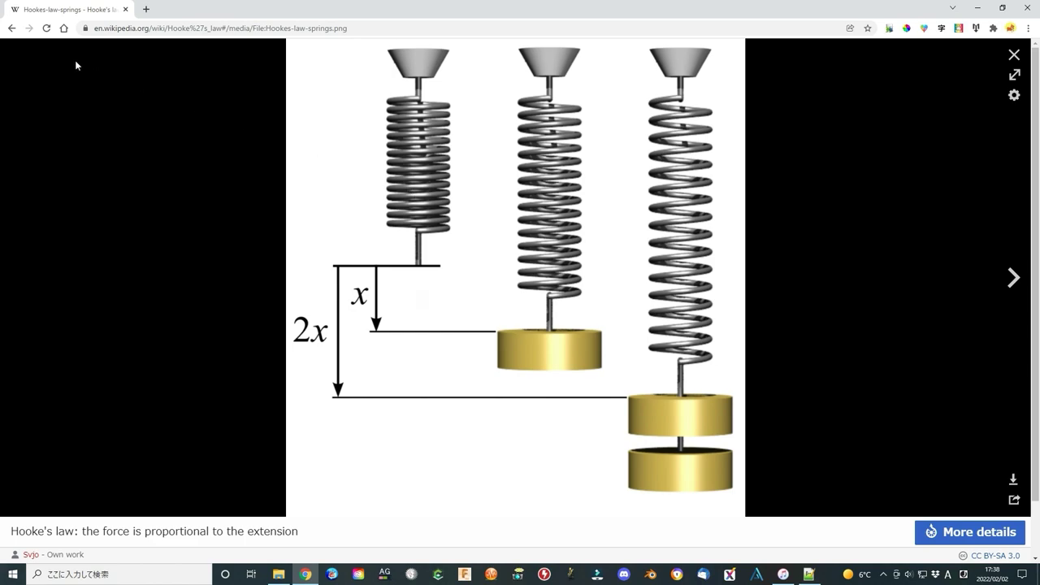
{"action": "left_click", "coordinate": [8, 28]}
{"action": "scroll", "coordinate": [458, 384], "scroll_direction": "down", "scroll_amount": 5}
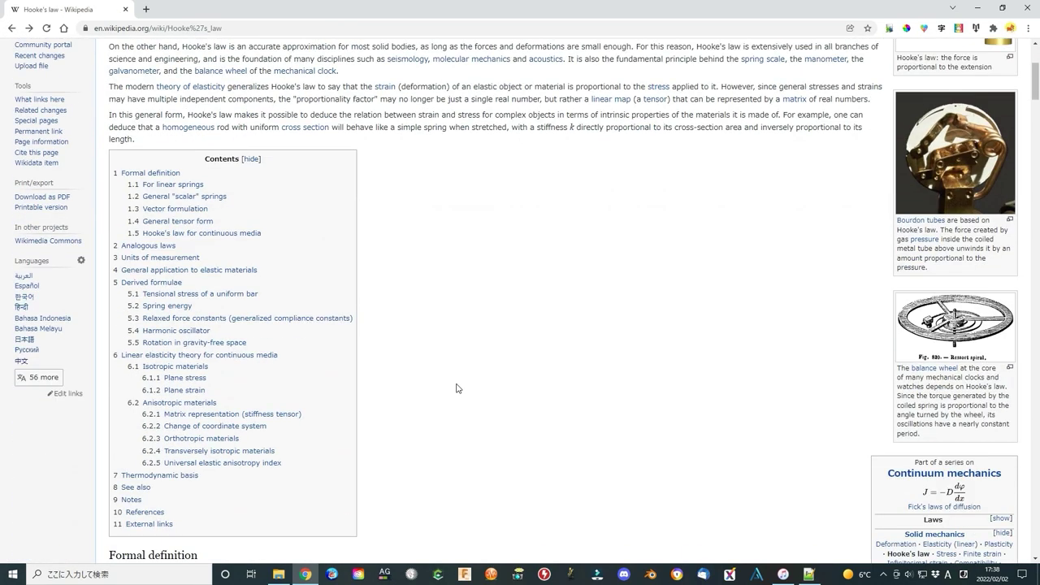
{"action": "scroll", "coordinate": [459, 384], "scroll_direction": "down", "scroll_amount": 2}
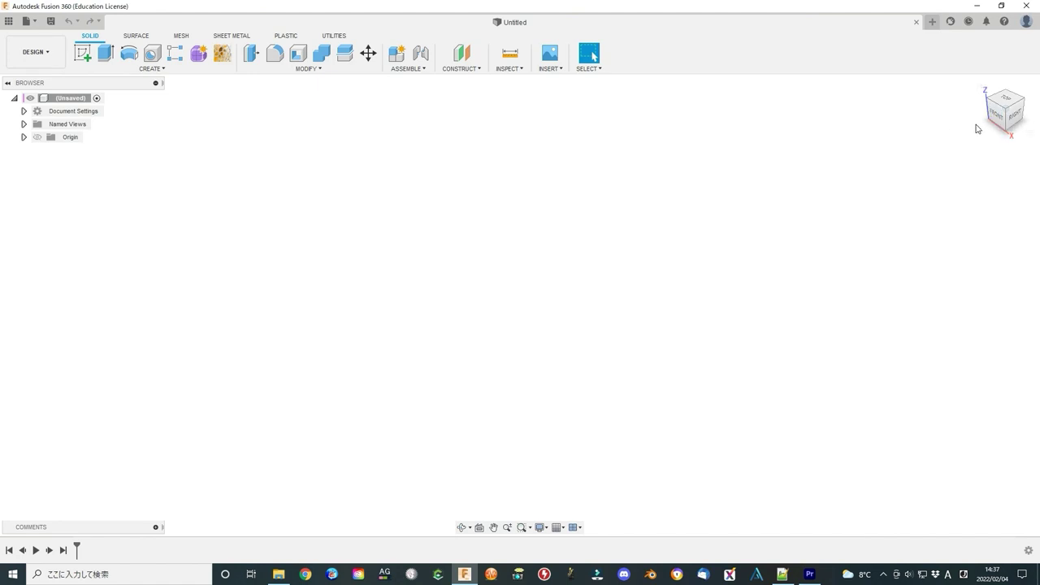
In Fusion 360, sketch a circle centred on the origin of the top plane and offset it outward.
{"action": "left_click", "coordinate": [1006, 101]}
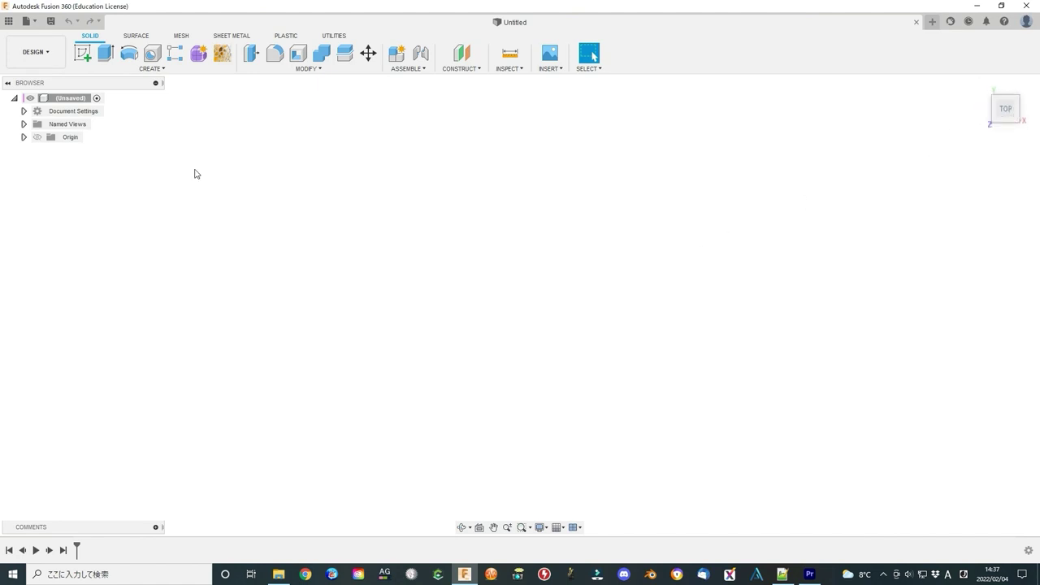
{"action": "left_click", "coordinate": [87, 59]}
{"action": "left_click", "coordinate": [547, 274]}
{"action": "key", "text": "c"}
{"action": "left_click", "coordinate": [520, 305]}
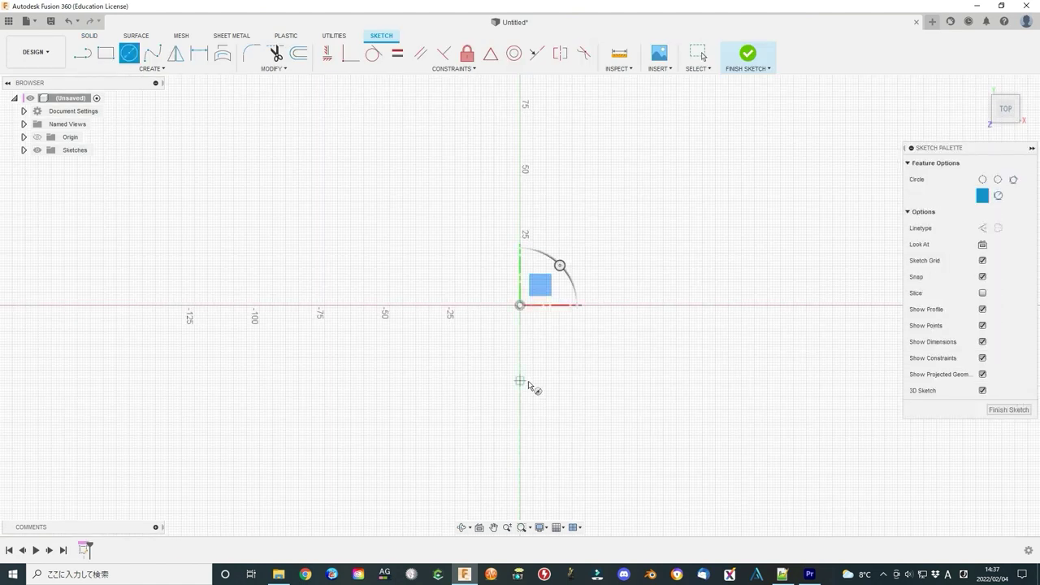
{"action": "left_click", "coordinate": [536, 330]}
{"action": "scroll", "coordinate": [525, 306], "scroll_direction": "up", "scroll_amount": 5}
{"action": "key", "text": "o"}
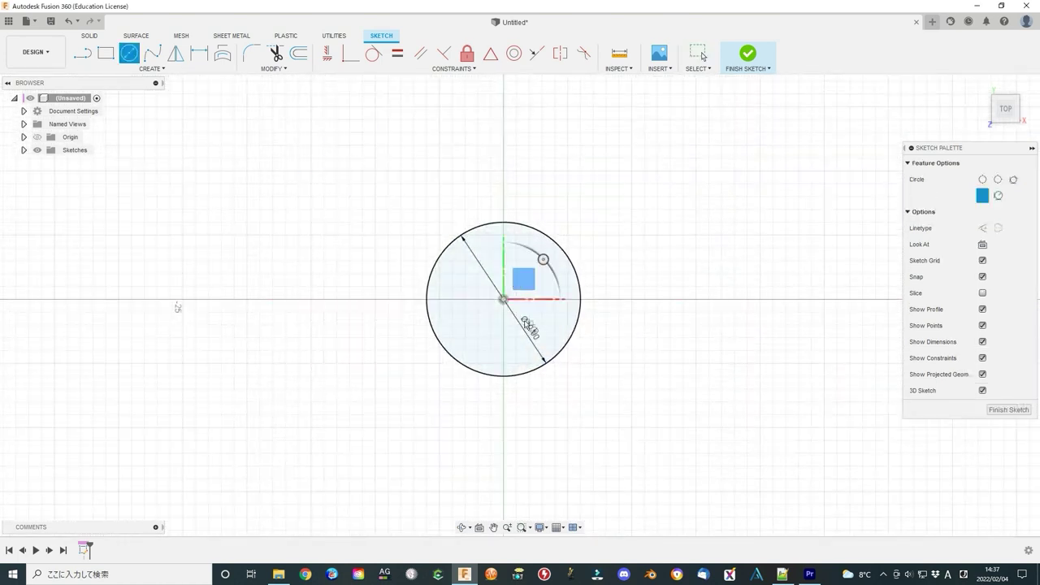
{"action": "key", "text": "Return"}
Finish the sketch and extrude the ring between the two circles 100 mm as a new body.
{"action": "left_click", "coordinate": [748, 55]}
{"action": "key", "text": "e"}
{"action": "left_click", "coordinate": [434, 248]}
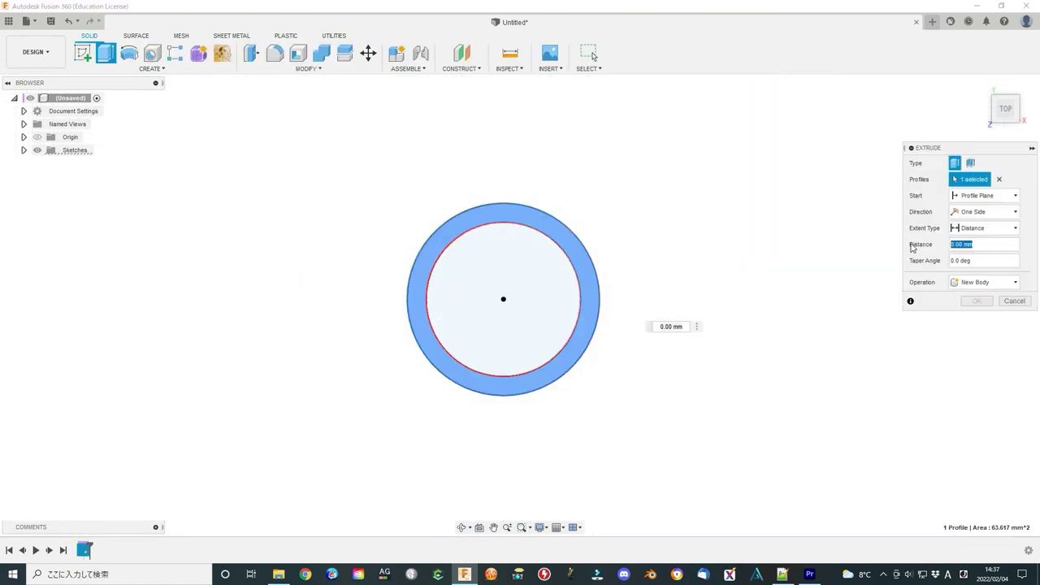
{"action": "type", "text": "100"}
{"action": "key", "text": "Return"}
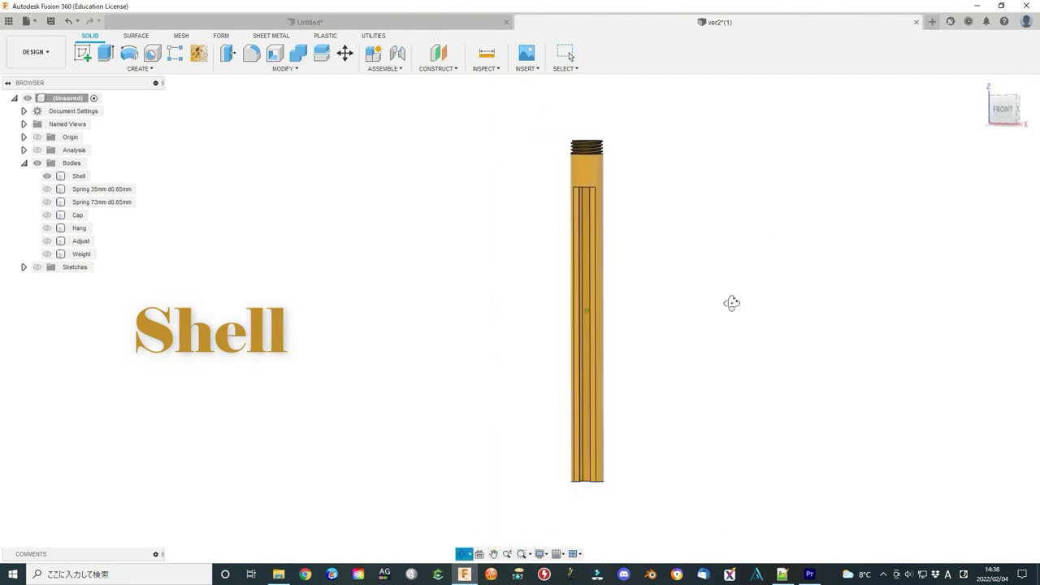
In the ver2 design, hide the Shell body and show the Weight body.
{"action": "middle_click_drag", "start_coordinate": [732, 303], "coordinate": [799, 288], "text": "shift"}
{"action": "left_click", "coordinate": [46, 176]}
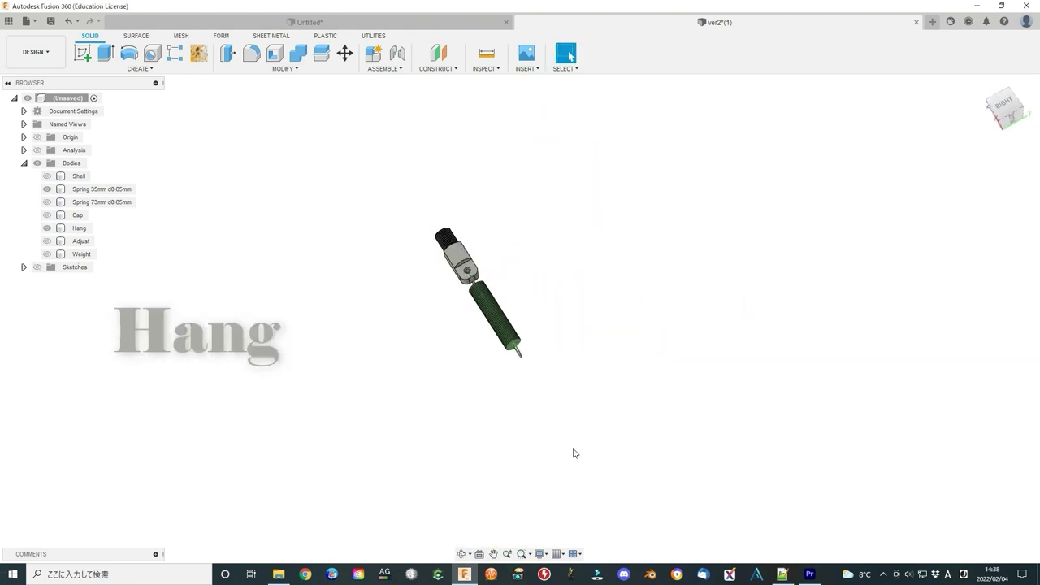
{"action": "left_click", "coordinate": [1003, 104]}
{"action": "left_click", "coordinate": [46, 254]}
{"action": "scroll", "coordinate": [358, 317], "scroll_direction": "down", "scroll_amount": 2}
{"action": "middle_click_drag", "start_coordinate": [381, 314], "coordinate": [390, 343], "text": "shift"}
Show the Adjust, Cap and Shell bodies and turn on the section analysis.
{"action": "left_click", "coordinate": [46, 241]}
{"action": "left_click", "coordinate": [997, 105]}
{"action": "scroll", "coordinate": [691, 232], "scroll_direction": "up", "scroll_amount": 2}
{"action": "middle_click_drag", "start_coordinate": [691, 233], "coordinate": [536, 252], "text": "shift"}
{"action": "left_click", "coordinate": [46, 215]}
{"action": "left_click", "coordinate": [47, 175]}
{"action": "left_click", "coordinate": [968, 101]}
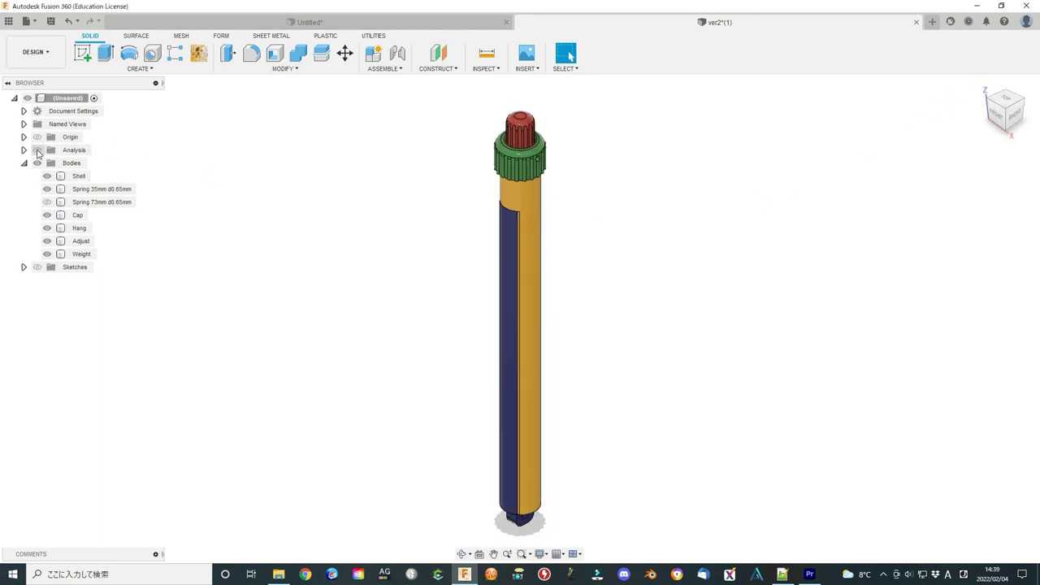
{"action": "left_click", "coordinate": [37, 150]}
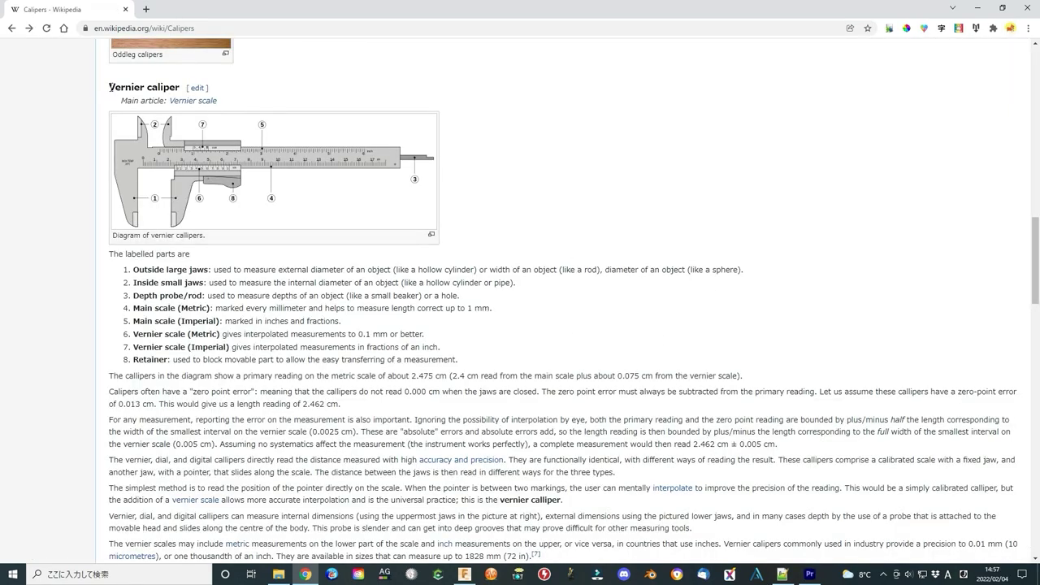
View the vernier caliper diagram on Wikipedia and open the iStock centimetre ruler picture from the "scale image" search results.
{"action": "left_click", "coordinate": [298, 195]}
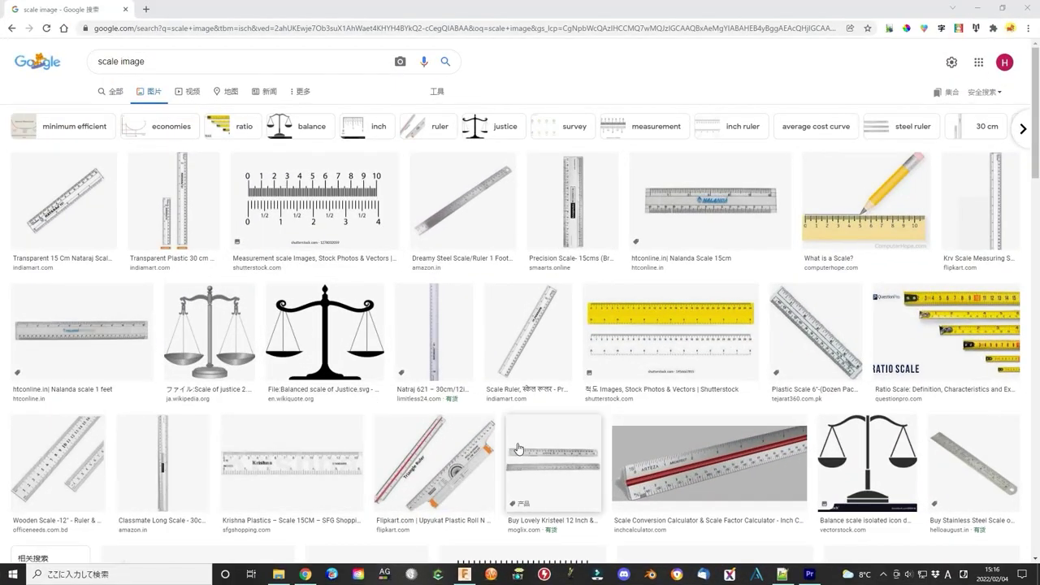
{"action": "scroll", "coordinate": [367, 411], "scroll_direction": "down", "scroll_amount": 4}
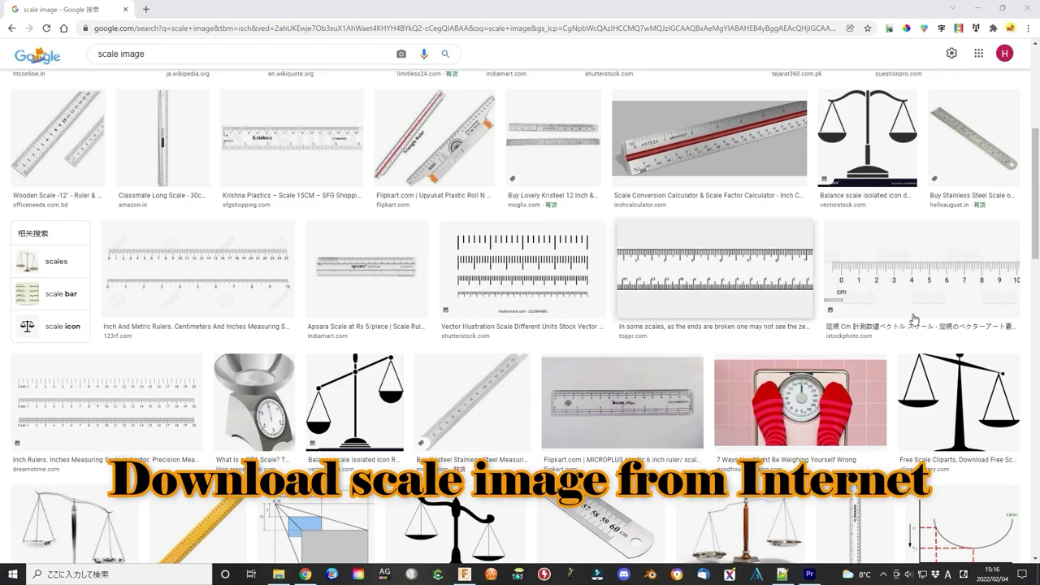
{"action": "left_click", "coordinate": [932, 309]}
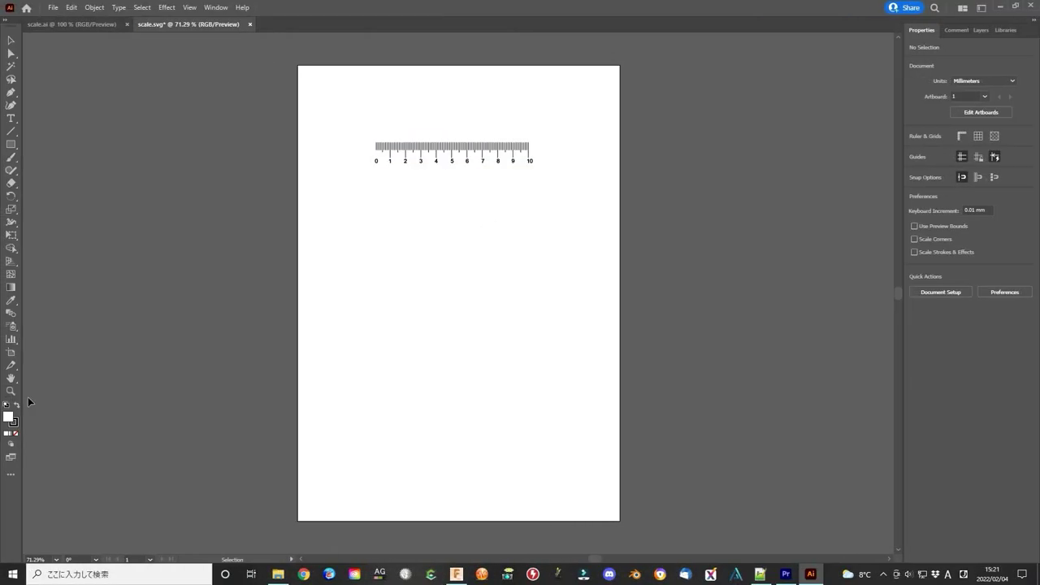
Ungroup the 0 to 10 ruler artwork in scale.svg in Illustrator.
{"action": "left_click", "coordinate": [431, 149]}
{"action": "key", "text": "ctrl+plus"}
{"action": "key", "text": "ctrl+plus"}
{"action": "key", "text": "ctrl+plus"}
{"action": "key", "text": "ctrl+plus"}
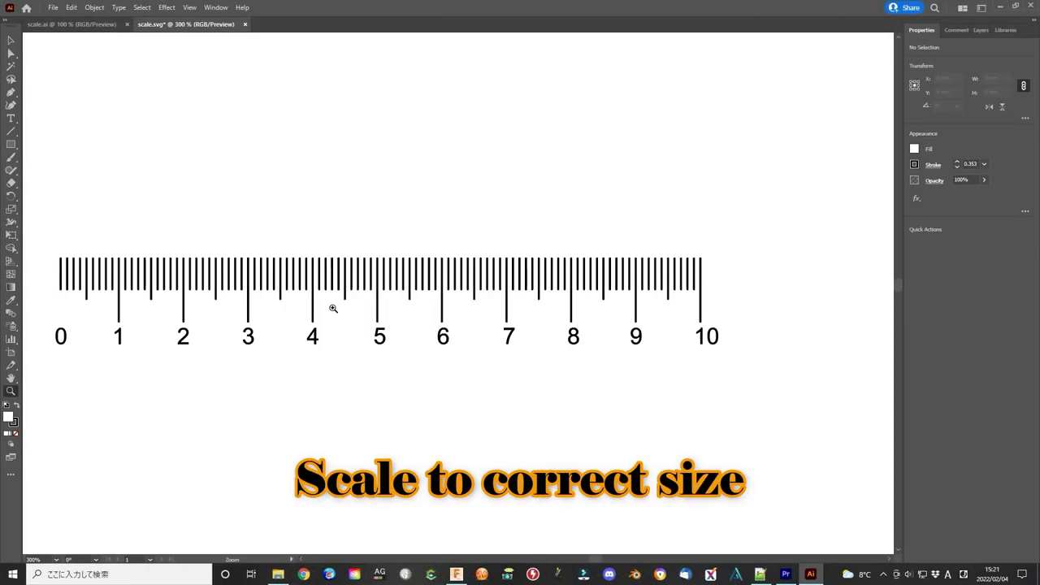
{"action": "left_click", "coordinate": [95, 7]}
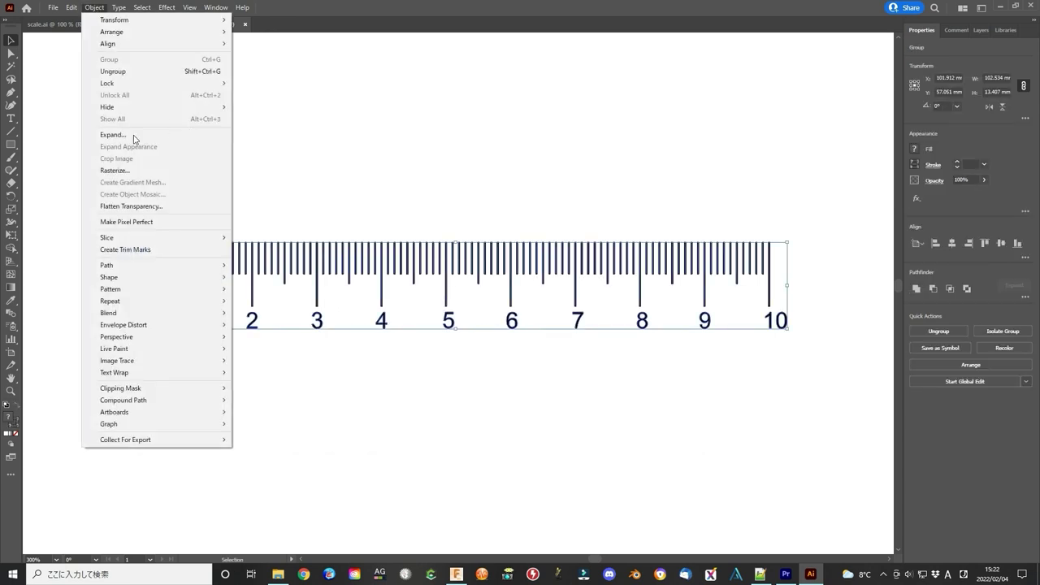
{"action": "left_click", "coordinate": [132, 171]}
{"action": "left_click", "coordinate": [204, 281]}
{"action": "left_click", "coordinate": [189, 278]}
{"action": "left_click", "coordinate": [95, 7]}
{"action": "left_click", "coordinate": [106, 72]}
{"action": "left_click", "coordinate": [227, 341]}
Move the path at the ruler's zero mark about 0.27 mm left.
{"action": "left_click_drag", "start_coordinate": [448, 289], "coordinate": [130, 286]}
{"action": "key", "text": "ctrl+plus"}
{"action": "key", "text": "ctrl+plus"}
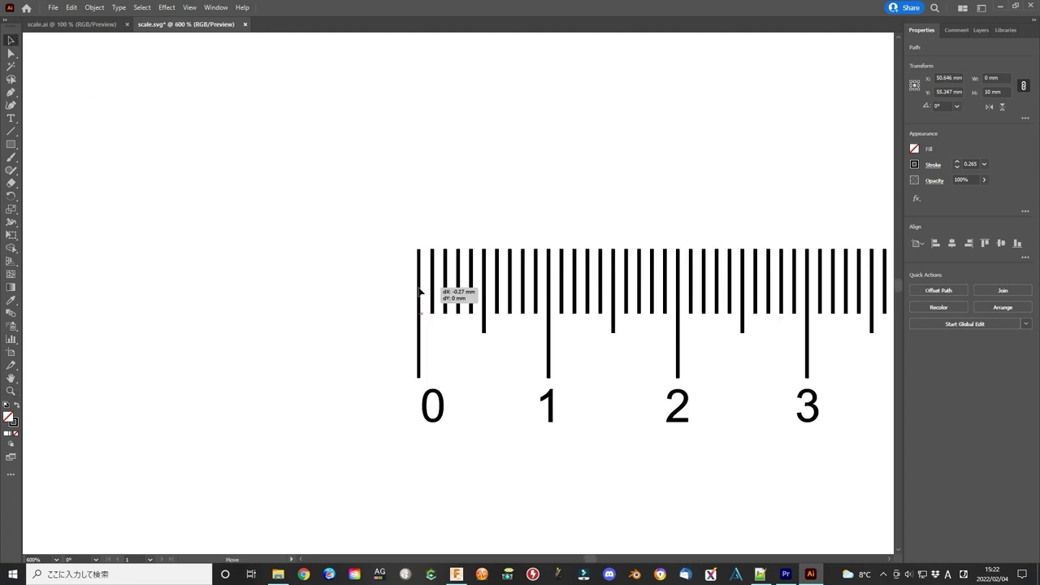
{"action": "left_click", "coordinate": [421, 325]}
Select the ruler's tick marks without the numbers as a group and set their width to 100 mm.
{"action": "key", "text": "z"}
{"action": "left_click", "coordinate": [683, 304], "text": "alt"}
{"action": "left_click", "coordinate": [682, 304], "text": "alt"}
{"action": "key", "text": "v"}
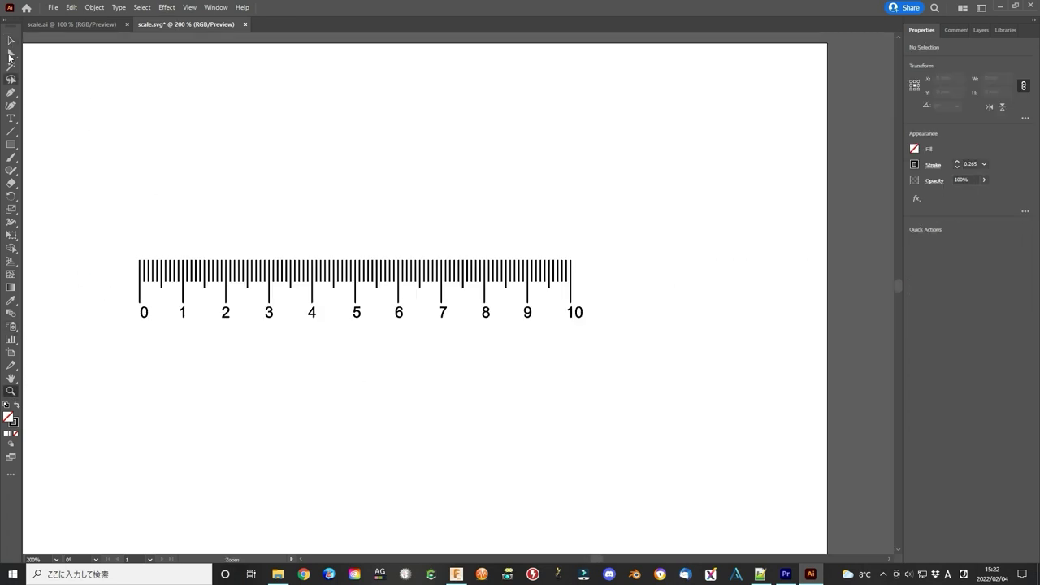
{"action": "left_click_drag", "start_coordinate": [88, 218], "coordinate": [622, 307]}
{"action": "left_click", "coordinate": [335, 278]}
{"action": "left_click", "coordinate": [335, 279]}
{"action": "left_click", "coordinate": [1006, 78]}
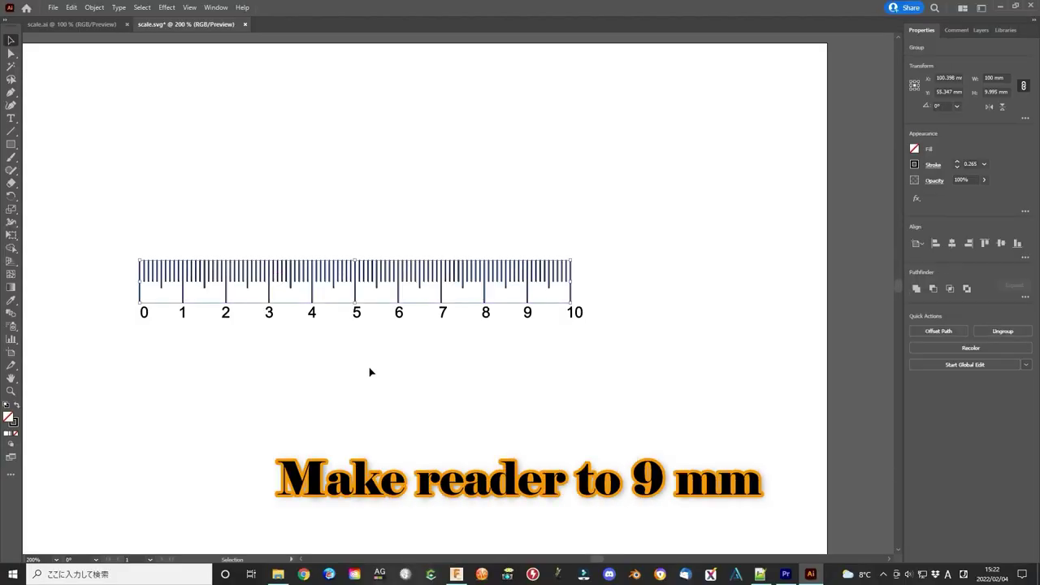
Duplicate the tick marks above the ruler and delete the surplus ticks so only one centimetre segment remains.
{"action": "left_click_drag", "start_coordinate": [300, 303], "coordinate": [323, 197], "text": "alt"}
{"action": "left_click_drag", "start_coordinate": [122, 118], "coordinate": [204, 211]}
{"action": "key", "text": "Delete"}
{"action": "left_click_drag", "start_coordinate": [248, 128], "coordinate": [619, 218]}
{"action": "key", "text": "Delete"}
Reflect the copied one-centimetre tick segment and move it below the ruler.
{"action": "left_click_drag", "start_coordinate": [190, 132], "coordinate": [260, 205]}
{"action": "left_click", "coordinate": [94, 7]}
{"action": "mouse_move", "coordinate": [130, 20]}
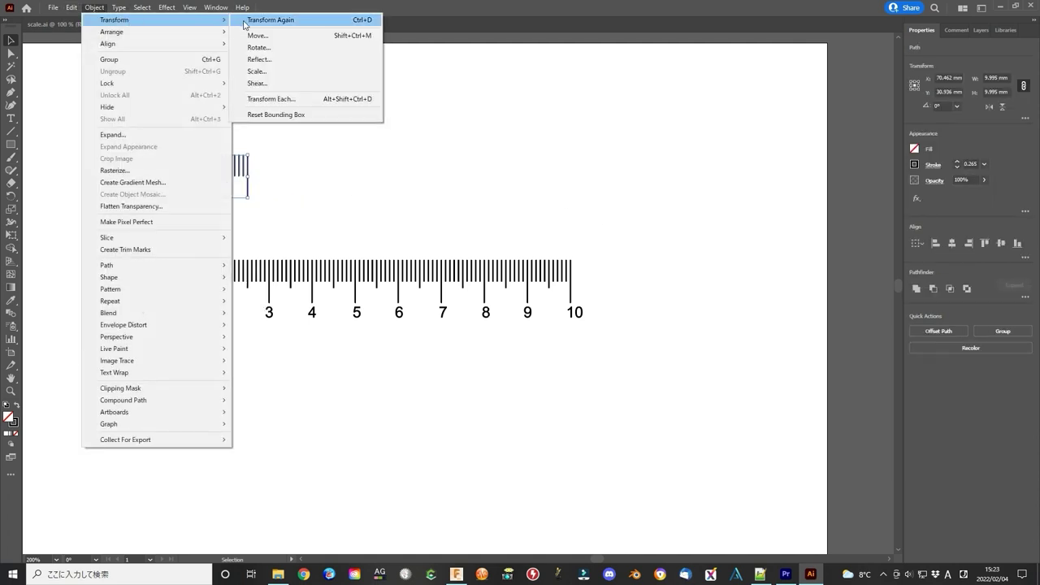
{"action": "left_click", "coordinate": [299, 61]}
{"action": "left_click", "coordinate": [529, 354]}
{"action": "left_click_drag", "start_coordinate": [230, 187], "coordinate": [281, 441]}
{"action": "key", "text": "z"}
{"action": "scroll", "coordinate": [900, 553], "scroll_direction": "down", "scroll_amount": 1}
{"action": "left_click_drag", "start_coordinate": [116, 127], "coordinate": [412, 398]}
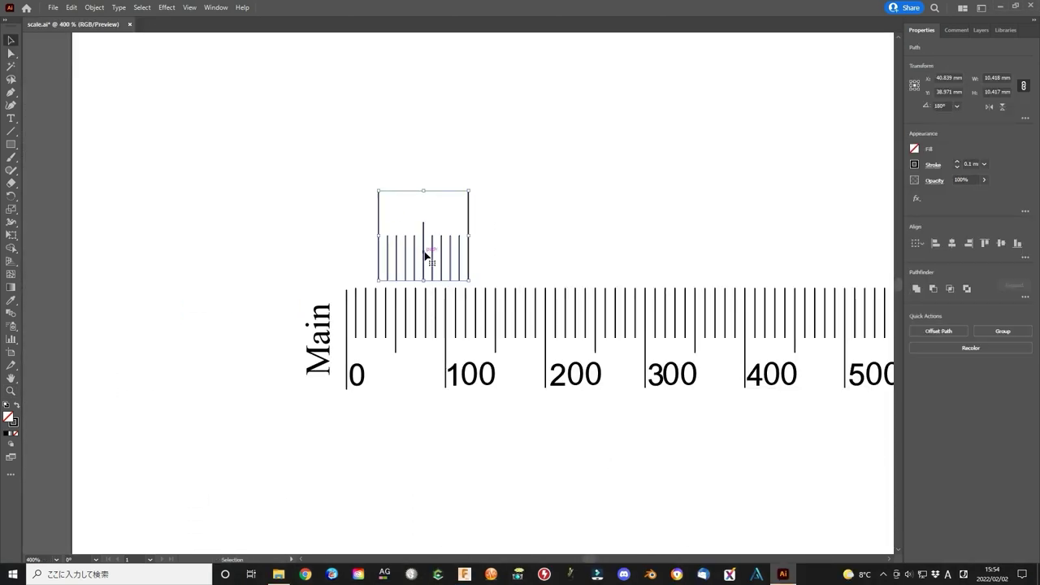
In scale.ai, move the short reader tick marks left above the start of the Main scale.
{"action": "left_click_drag", "start_coordinate": [425, 256], "coordinate": [317, 260]}
{"action": "left_click", "coordinate": [560, 244]}
{"action": "left_click", "coordinate": [304, 412]}
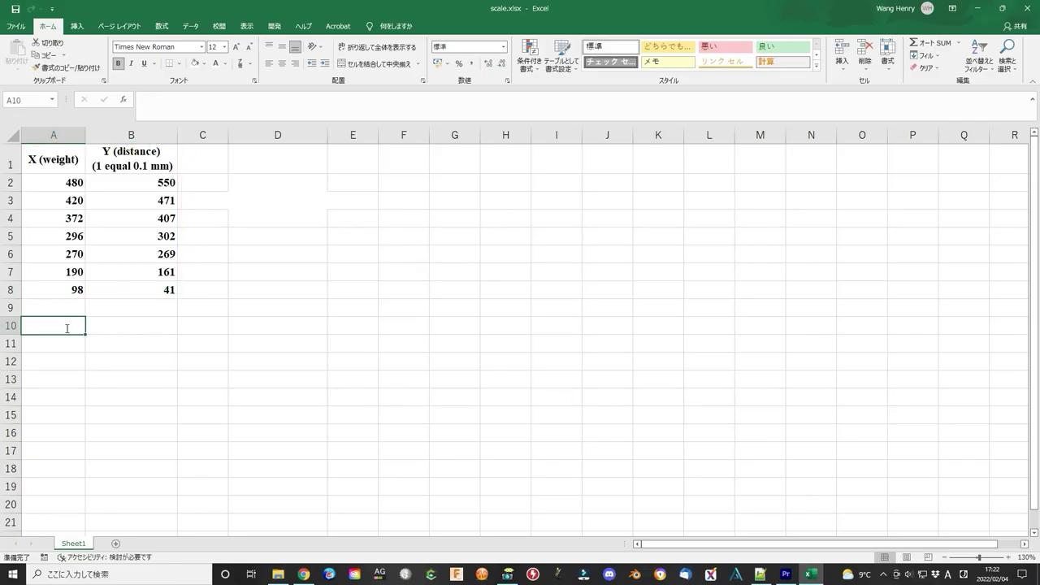
In Excel's scale.xlsx, label cell A10 "Slope" and cell A11 "Y-Intercept".
{"action": "type", "text": "Slope"}
{"action": "key", "text": "Return"}
{"action": "type", "text": "Y-Intercept"}
{"action": "key", "text": "Return"}
Calculate the slope in B10 with the formula =SLOPE(B2:B8,A2:A8).
{"action": "left_click", "coordinate": [126, 328]}
{"action": "scroll", "coordinate": [775, 497], "scroll_direction": "up", "scroll_amount": 6, "text": "ctrl"}
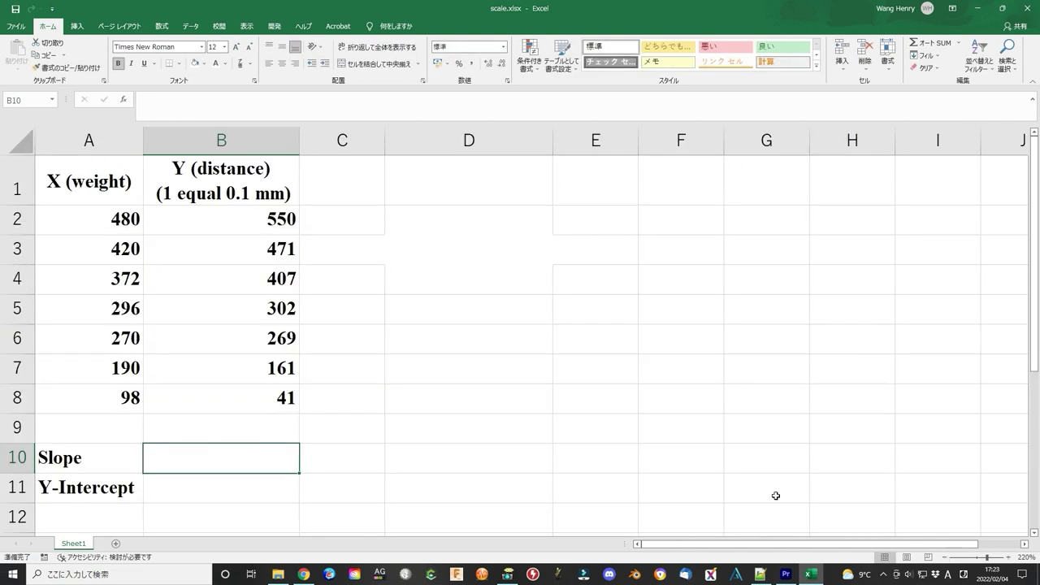
{"action": "type", "text": "="}
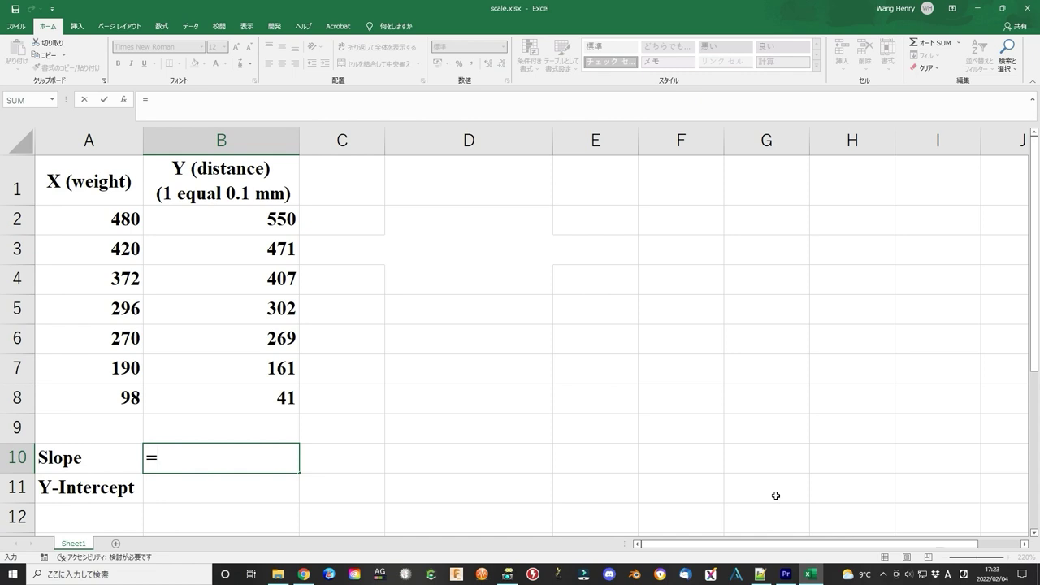
{"action": "type", "text": "("}
{"action": "key", "text": "BackSpace"}
{"action": "type", "text": "slope"}
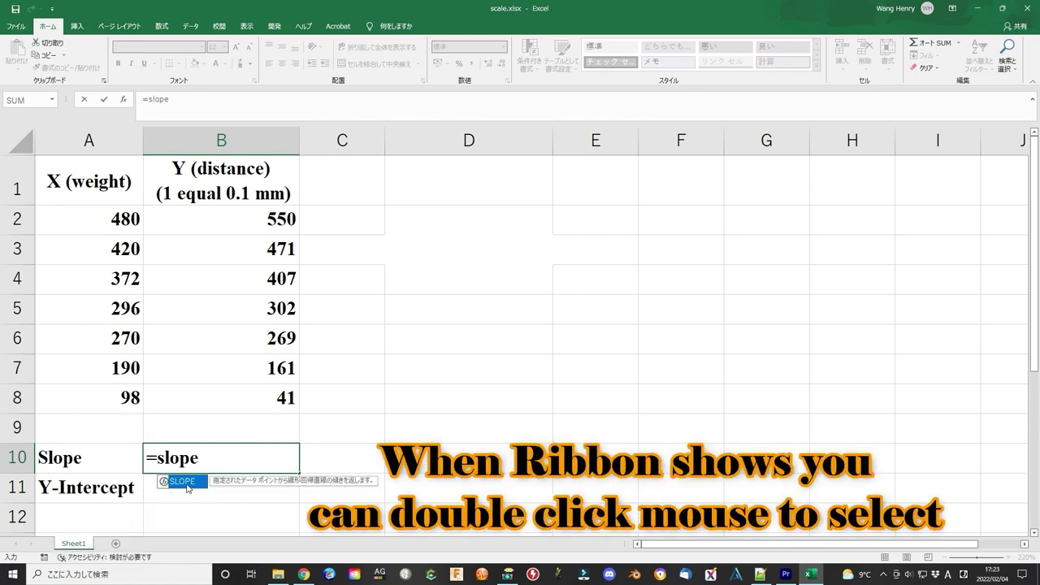
{"action": "double_click", "coordinate": [184, 482]}
{"action": "left_click_drag", "start_coordinate": [263, 218], "coordinate": [246, 401]}
{"action": "type", "text": ","}
{"action": "left_click_drag", "start_coordinate": [107, 217], "coordinate": [109, 399]}
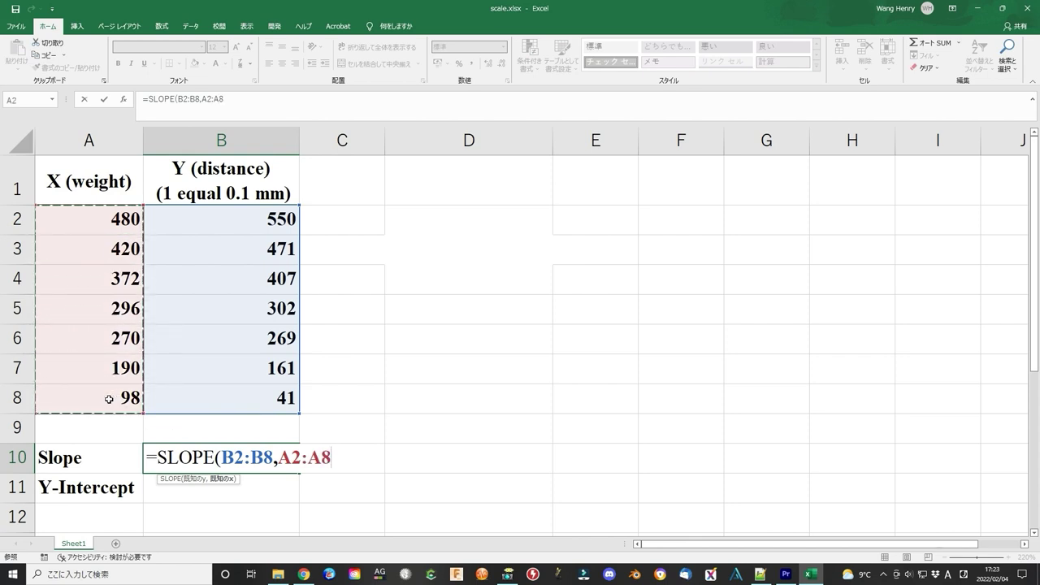
{"action": "type", "text": ")"}
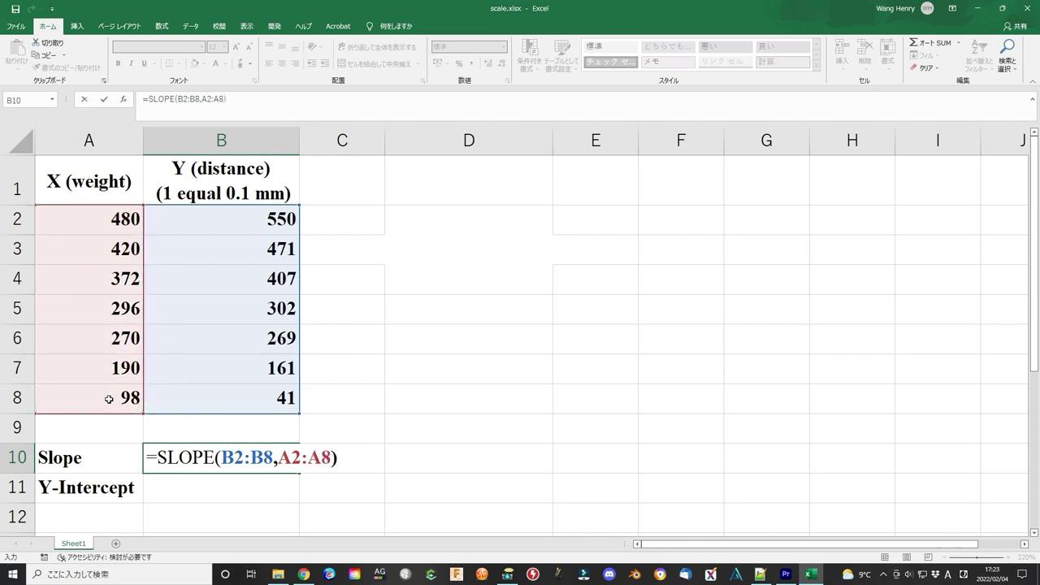
{"action": "key", "text": "Return"}
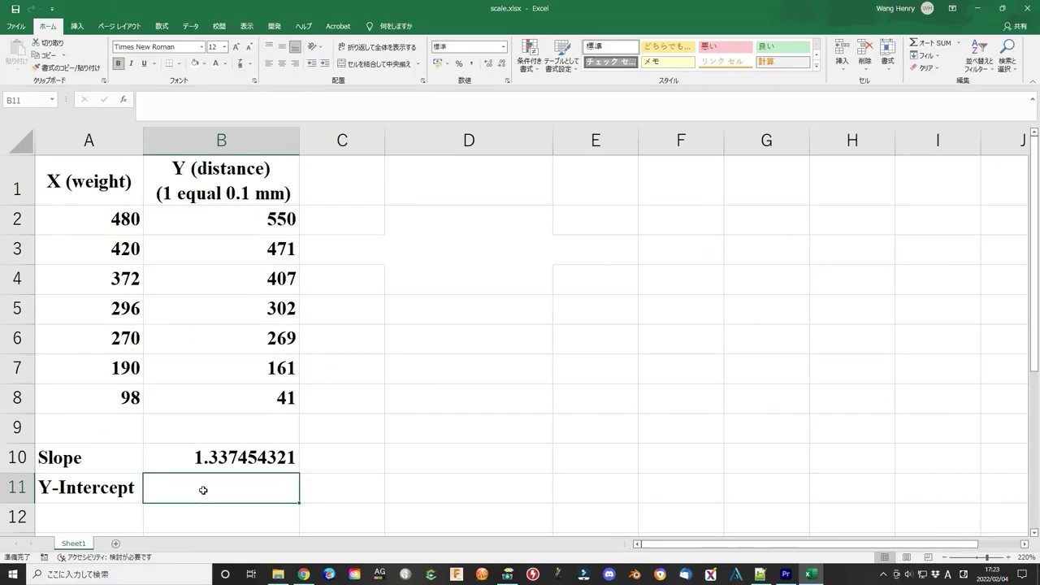
Calculate the Y-intercept in B11 with the formula =INTERCEPT(B2:B8,A2:A8).
{"action": "type", "text": "="}
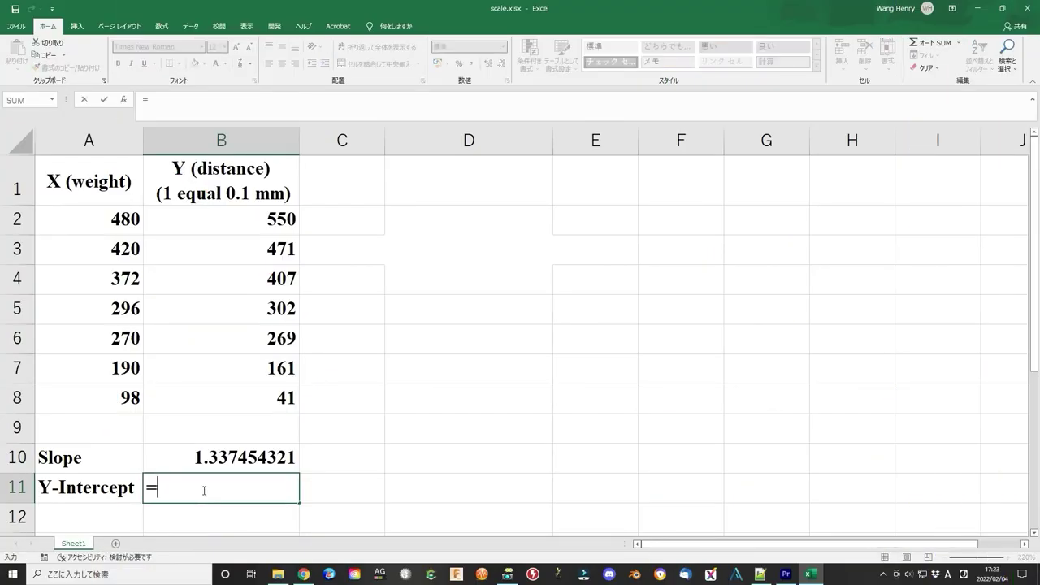
{"action": "type", "text": "inter"}
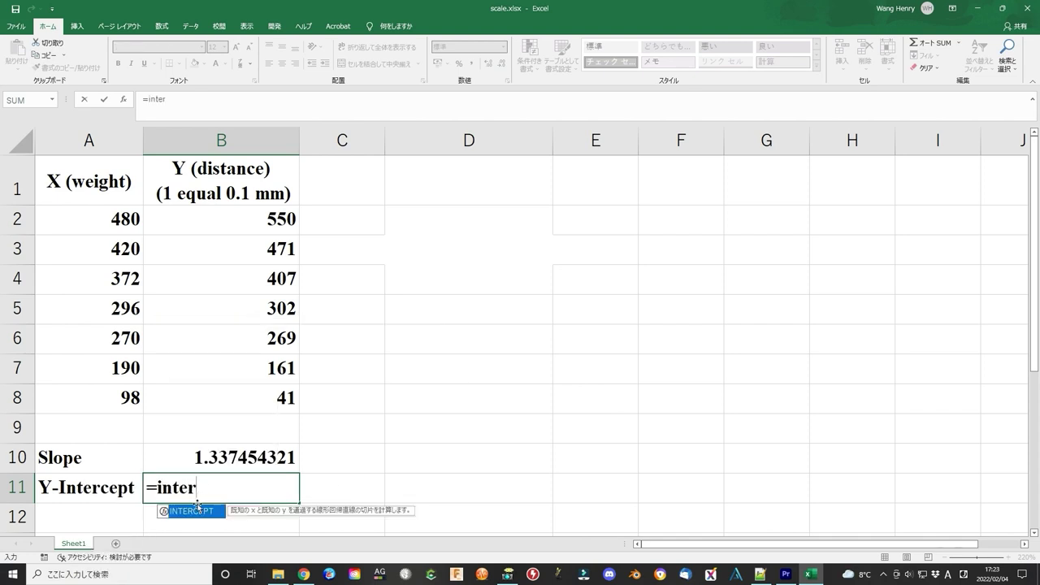
{"action": "double_click", "coordinate": [195, 511]}
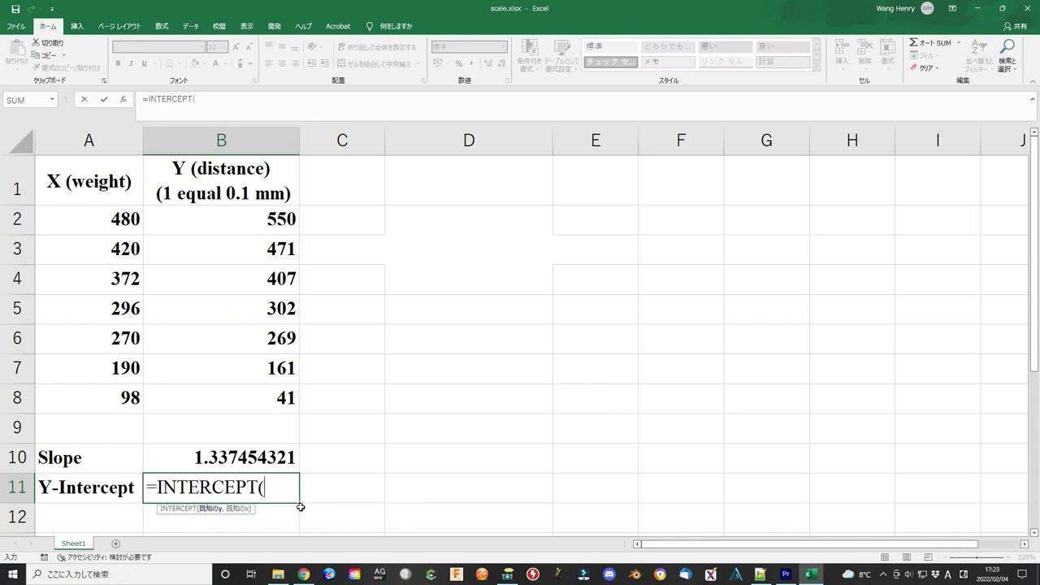
{"action": "left_click", "coordinate": [271, 218]}
{"action": "left_click_drag", "start_coordinate": [271, 248], "coordinate": [271, 392]}
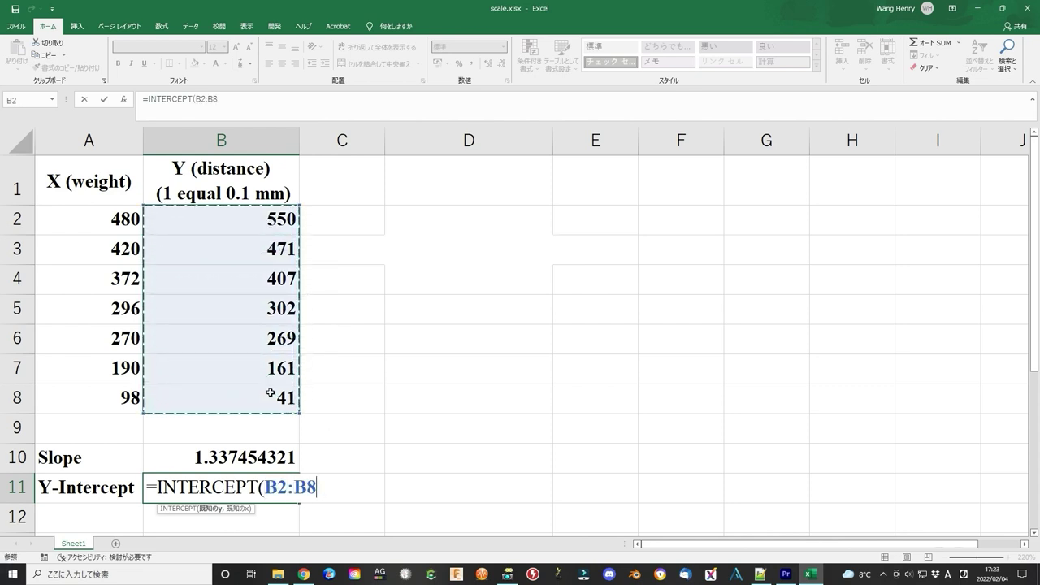
{"action": "type", "text": ","}
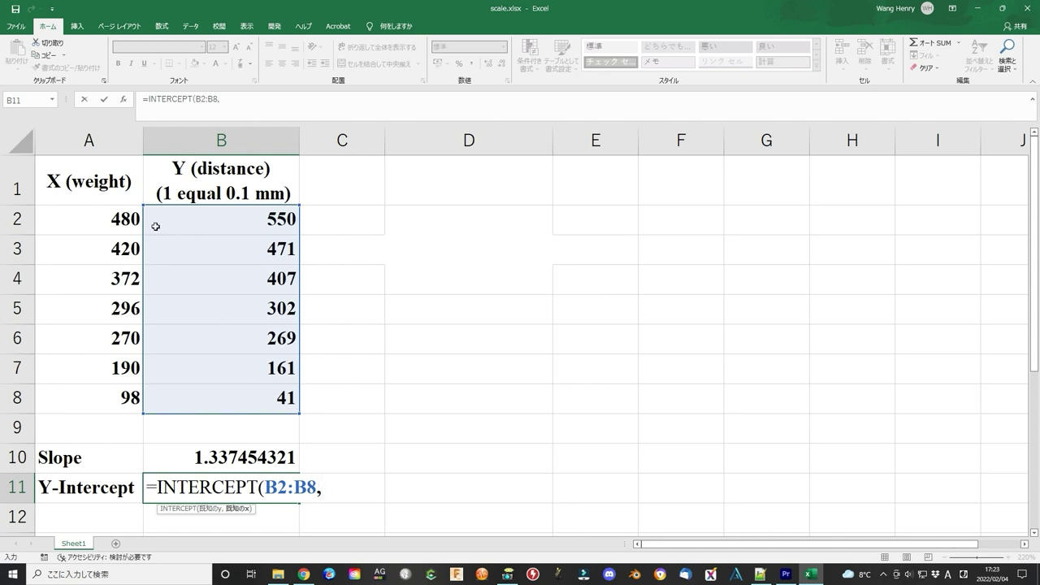
{"action": "left_click_drag", "start_coordinate": [118, 220], "coordinate": [108, 387]}
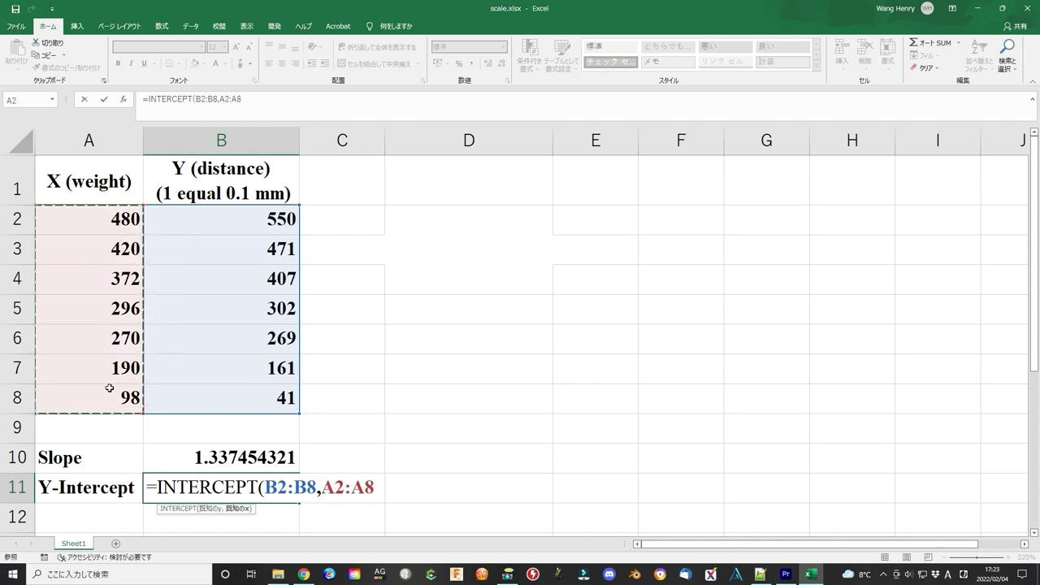
{"action": "type", "text": ")"}
{"action": "key", "text": "Return"}
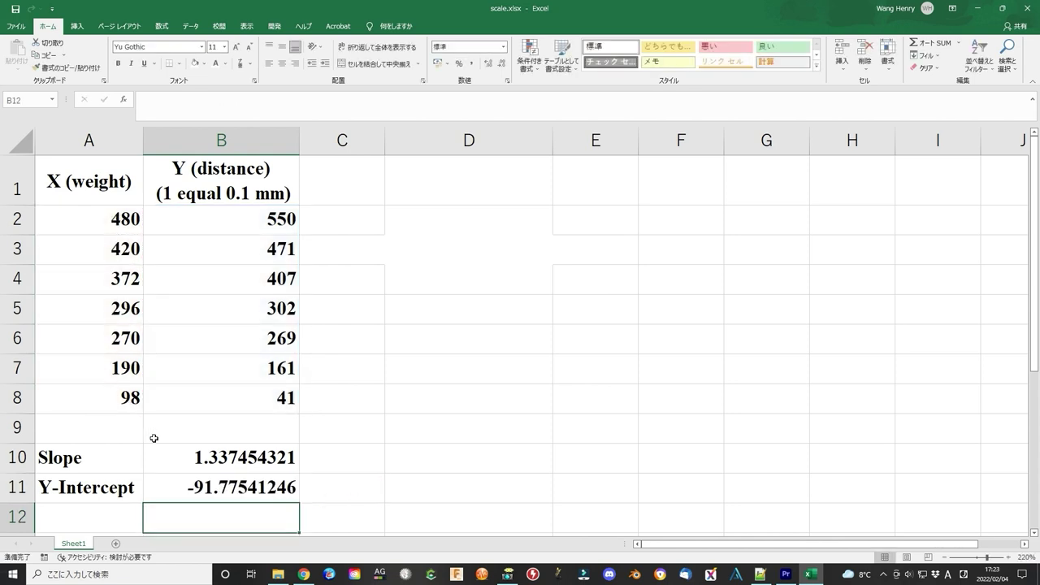
Write the calibration line equation Y=1.3375x-91.775 in cell D3, using the calculated slope and intercept.
{"action": "left_click", "coordinate": [211, 450]}
{"action": "left_click", "coordinate": [222, 492]}
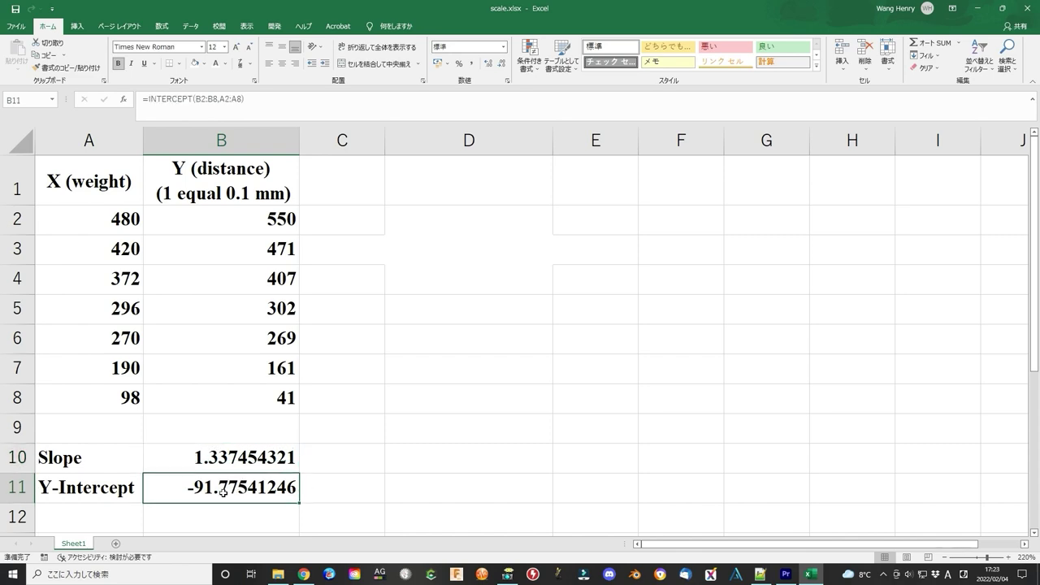
{"action": "left_click", "coordinate": [123, 510]}
{"action": "left_click", "coordinate": [176, 515]}
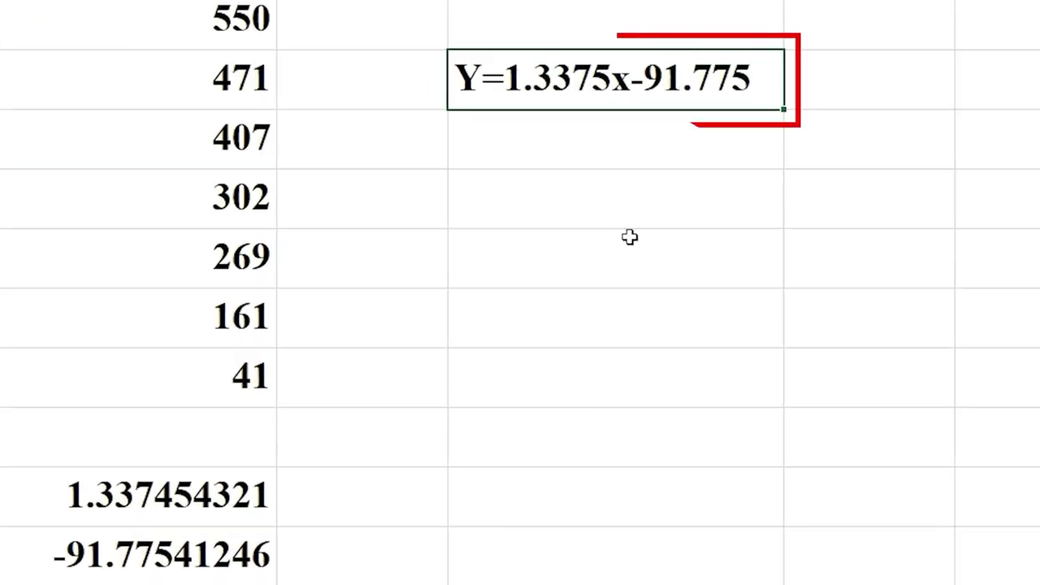
{"action": "left_click", "coordinate": [629, 237]}
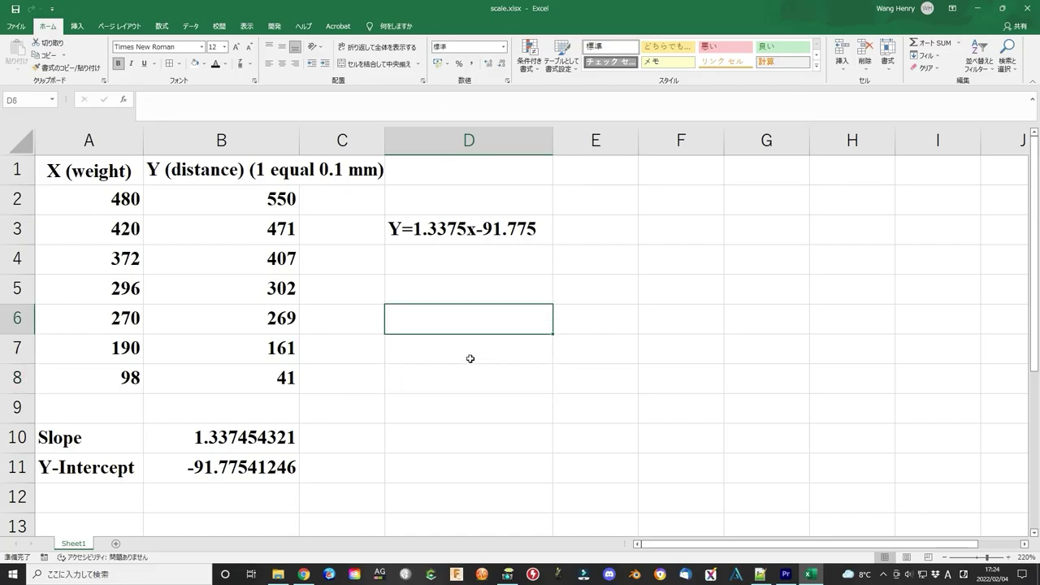
Insert a scatter chart with connecting lines and markers from A2:B8 and enlarge it to the right of the data.
{"action": "left_click", "coordinate": [945, 557]}
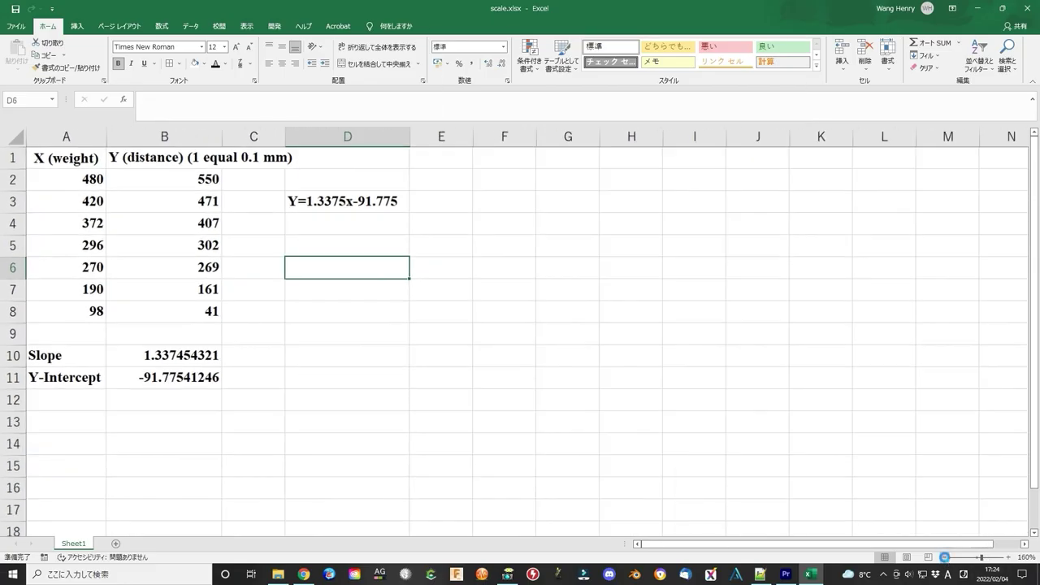
{"action": "left_click", "coordinate": [945, 558]}
{"action": "left_click", "coordinate": [945, 557]}
{"action": "left_click_drag", "start_coordinate": [65, 163], "coordinate": [102, 251]}
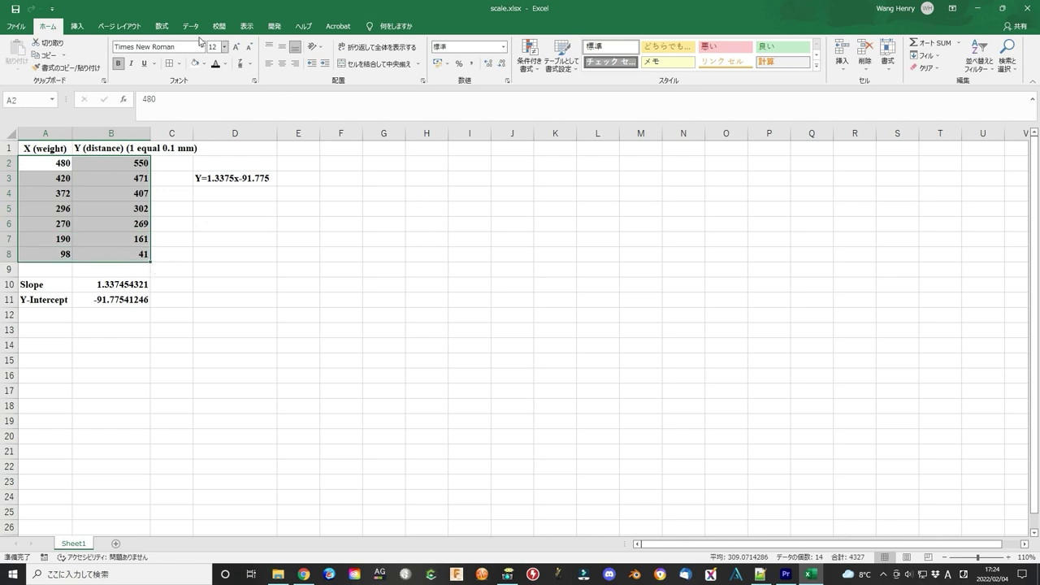
{"action": "left_click", "coordinate": [78, 27]}
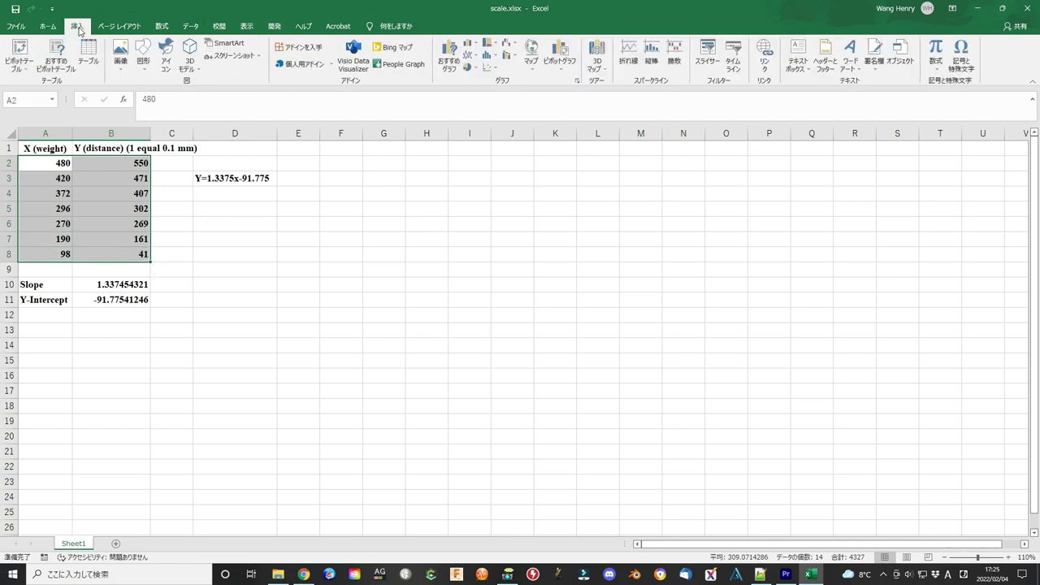
{"action": "left_click", "coordinate": [493, 68]}
{"action": "left_click", "coordinate": [526, 103]}
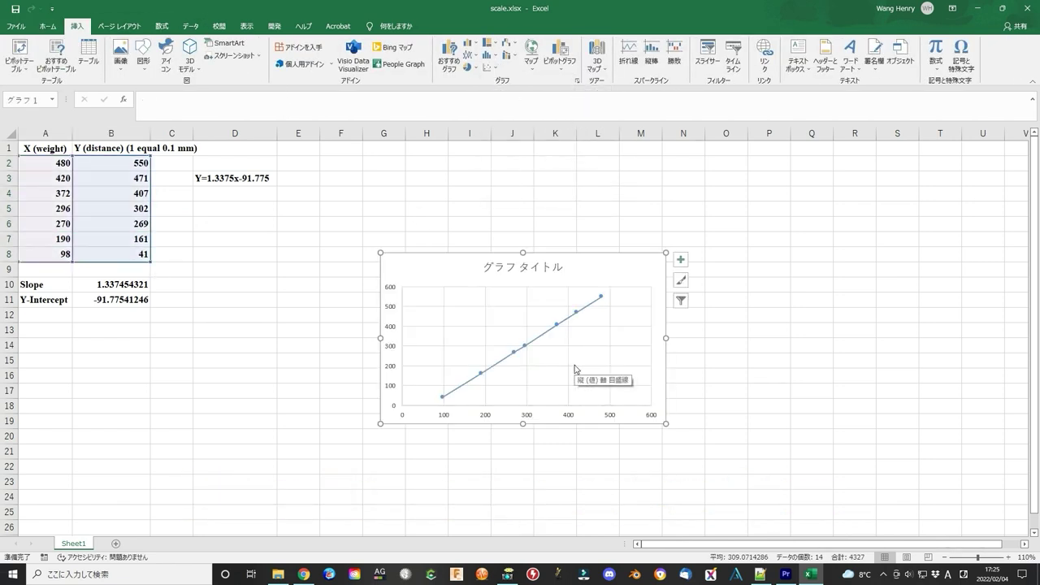
{"action": "left_click_drag", "start_coordinate": [666, 423], "coordinate": [802, 513]}
{"action": "left_click", "coordinate": [880, 393]}
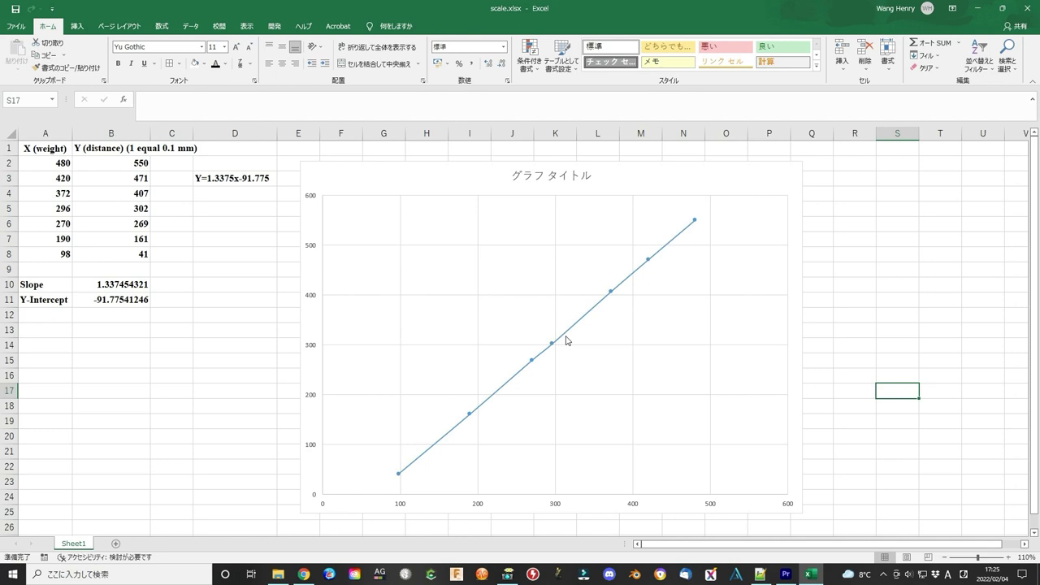
Label cell A12 "R" and calculate the correlation coefficient in B12 with =CORREL(B2:B8,A2:A8).
{"action": "left_click", "coordinate": [54, 315]}
{"action": "type", "text": "R"}
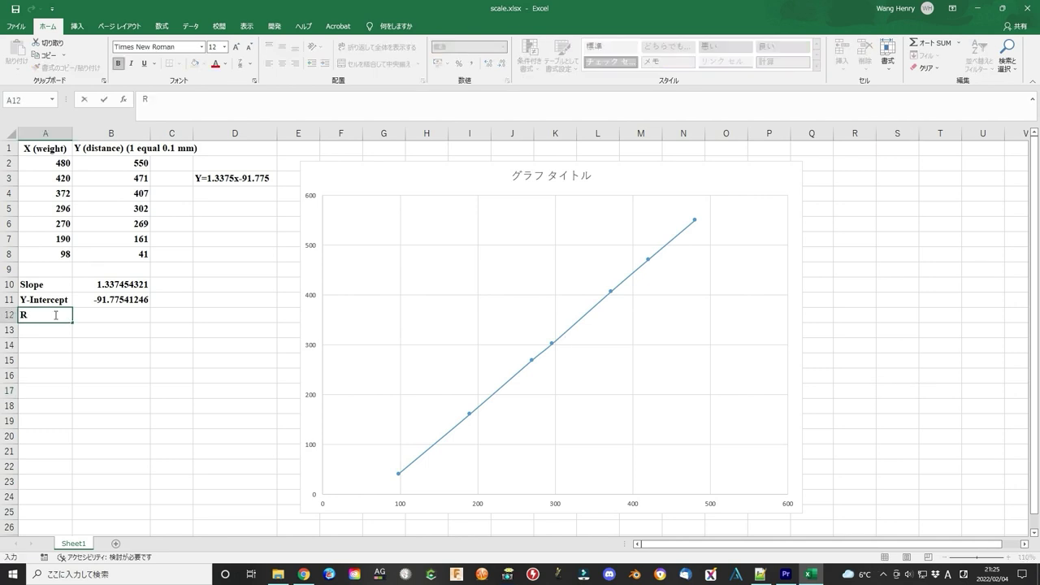
{"action": "key", "text": "Tab"}
{"action": "scroll", "coordinate": [55, 314], "scroll_direction": "up", "scroll_amount": 6, "text": "ctrl"}
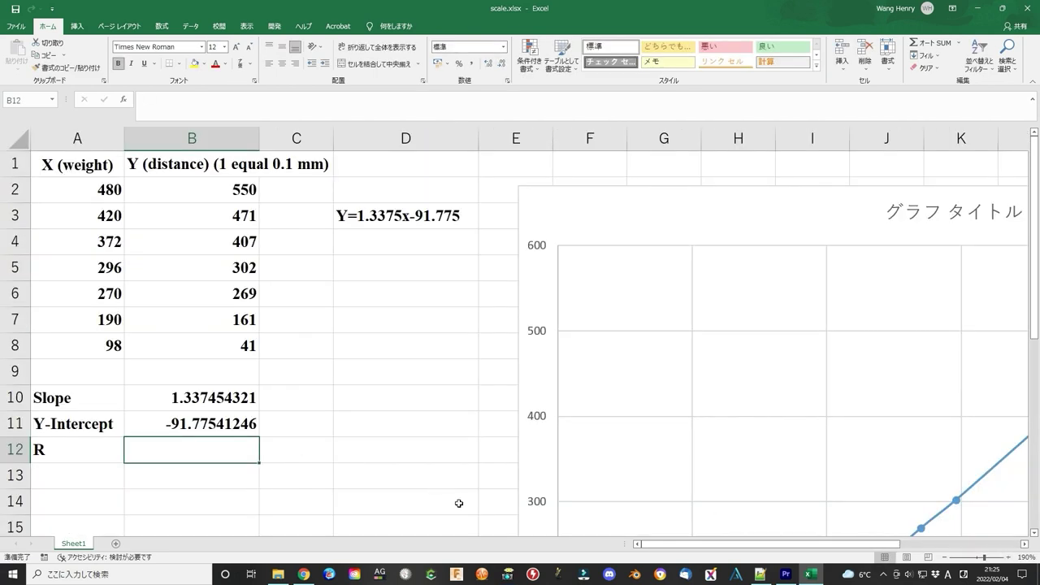
{"action": "type", "text": "=co"}
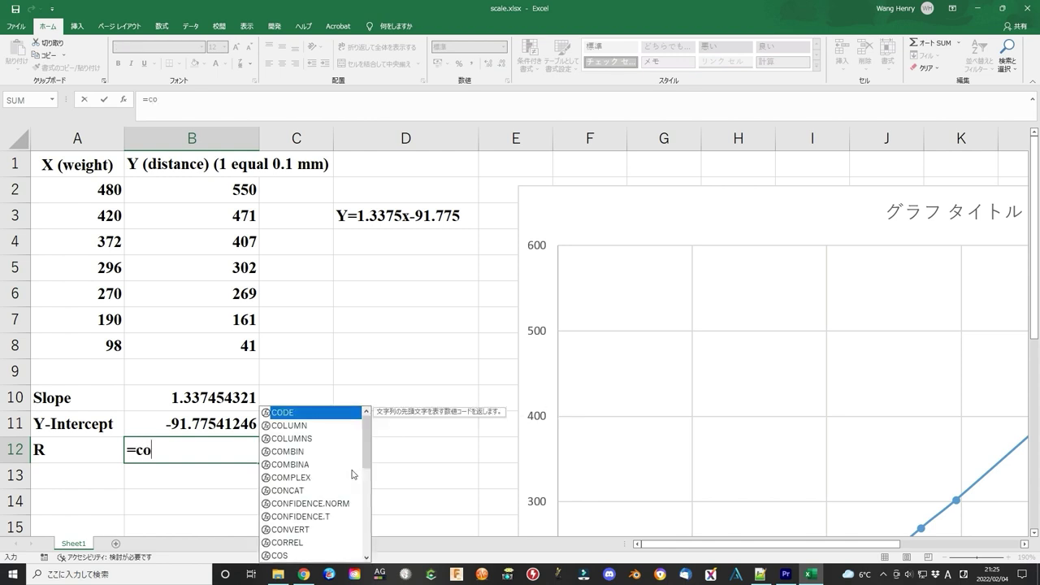
{"action": "type", "text": "rrel("}
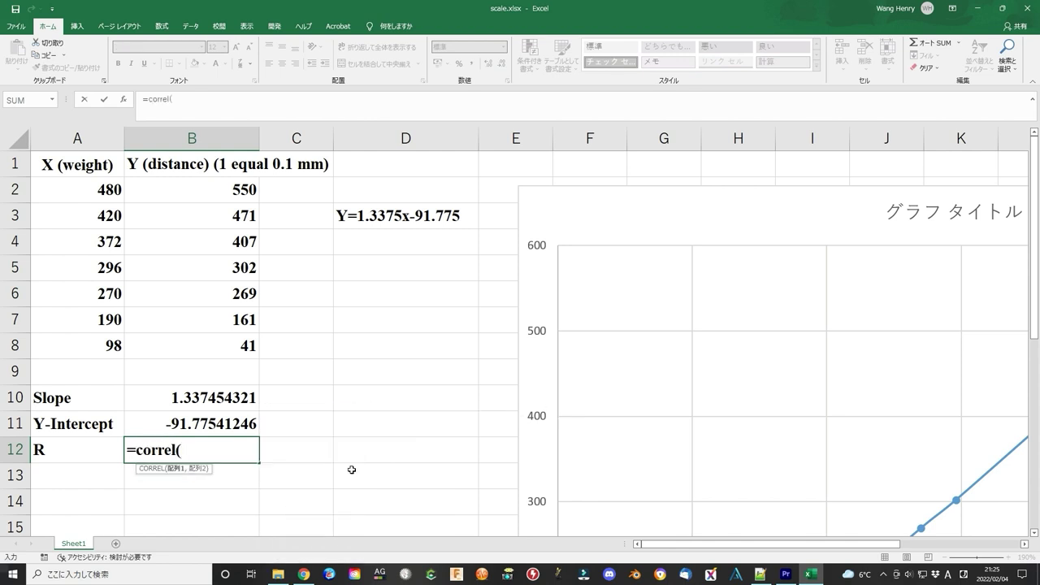
{"action": "left_click_drag", "start_coordinate": [234, 185], "coordinate": [230, 346]}
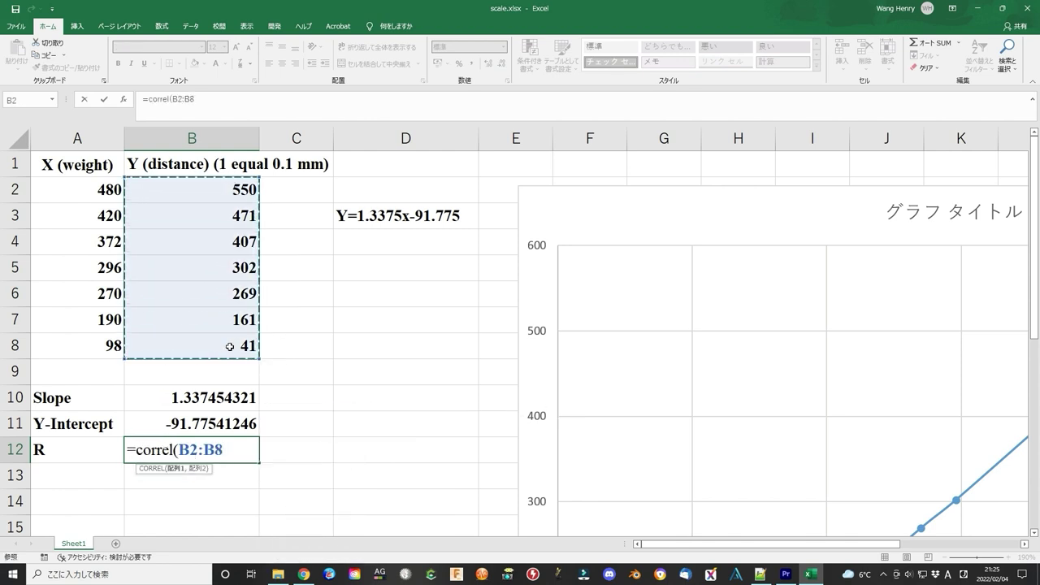
{"action": "type", "text": ","}
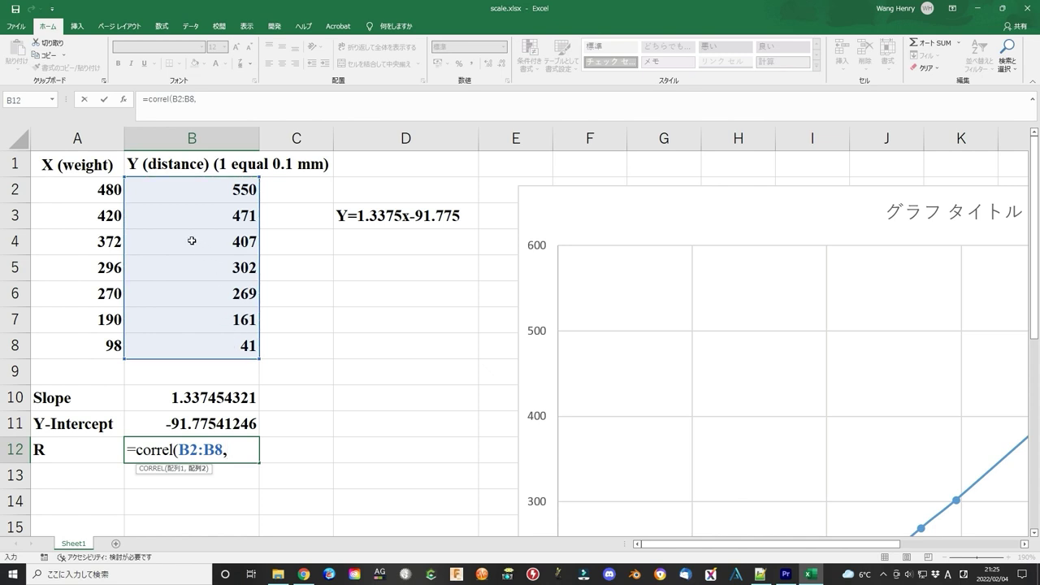
{"action": "left_click_drag", "start_coordinate": [101, 189], "coordinate": [103, 342]}
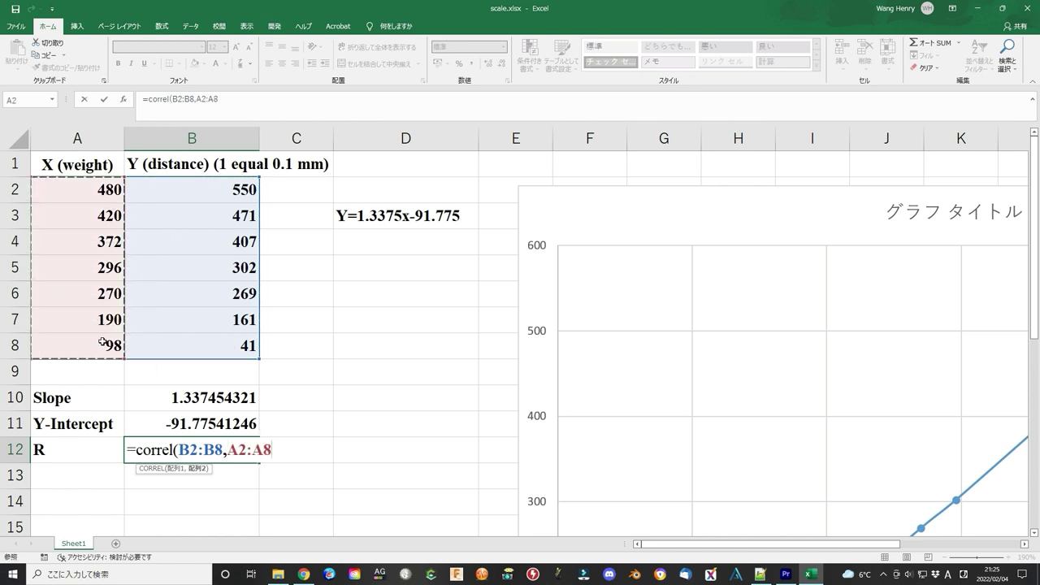
{"action": "type", "text": ")"}
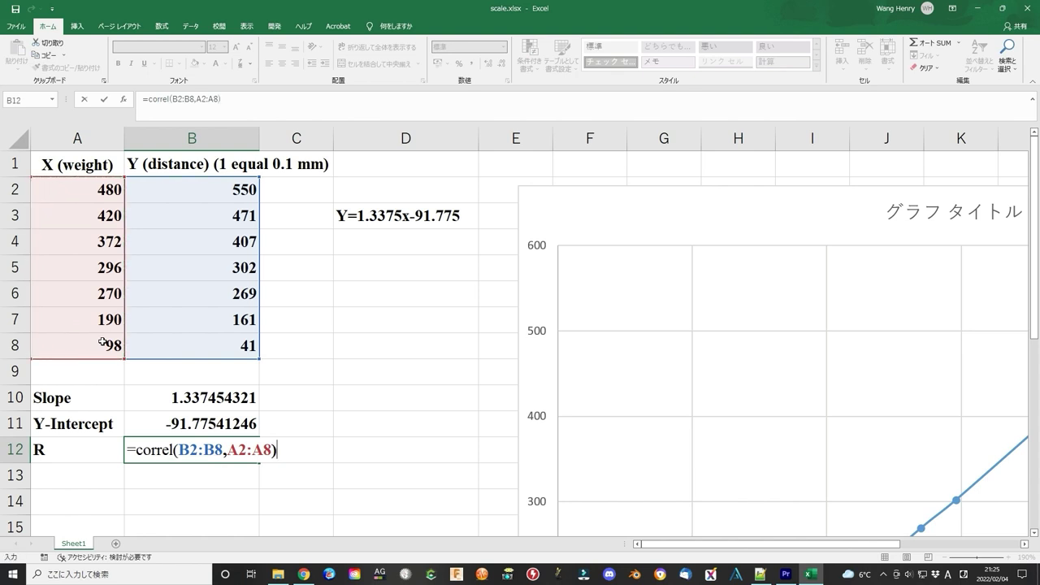
{"action": "key", "text": "Return"}
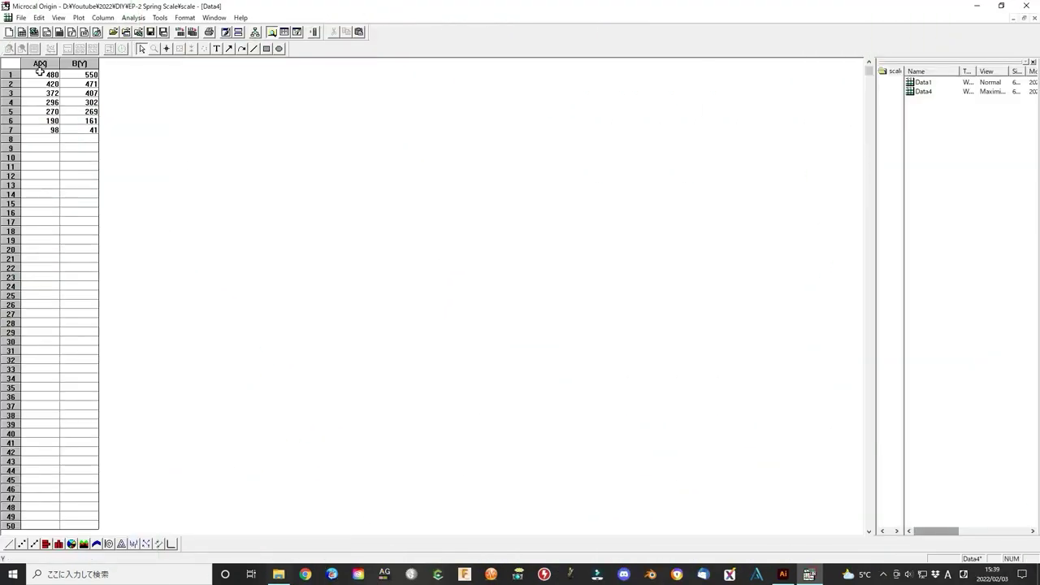
In Origin, go through the weight values in column A(X) of the Data4 worksheet.
{"action": "left_click", "coordinate": [41, 74]}
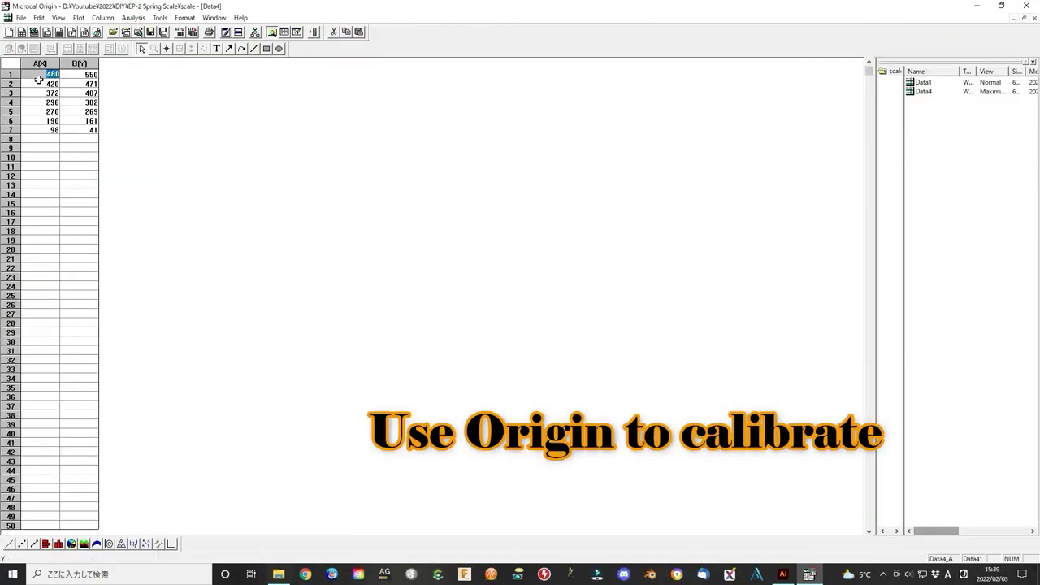
{"action": "left_click", "coordinate": [38, 94]}
{"action": "left_click", "coordinate": [38, 102]}
{"action": "left_click", "coordinate": [36, 111]}
{"action": "left_click", "coordinate": [36, 120]}
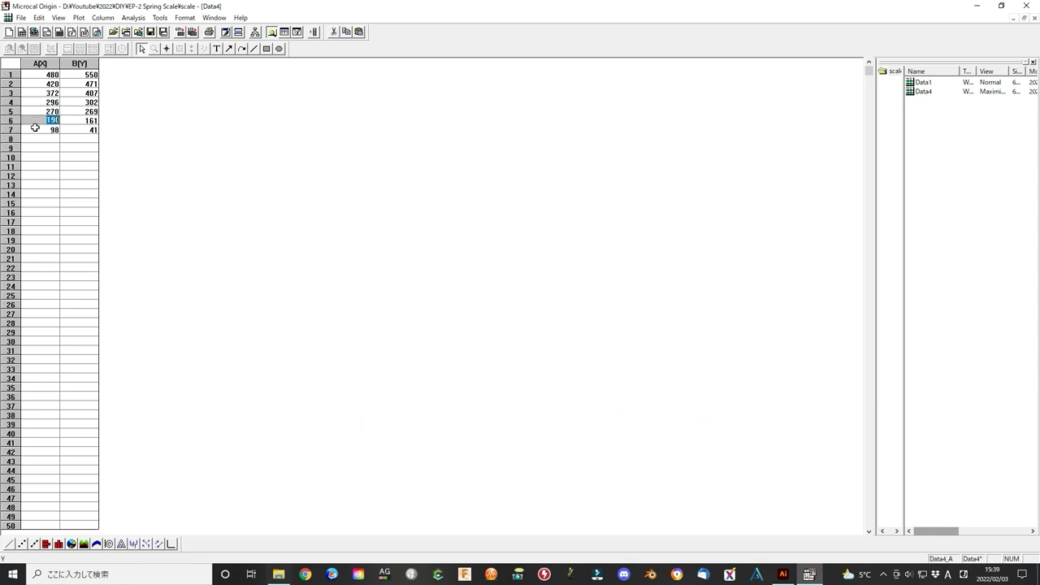
{"action": "left_click", "coordinate": [35, 129]}
Plot column B(Y) against column A(X) as a scatter graph.
{"action": "left_click", "coordinate": [94, 165]}
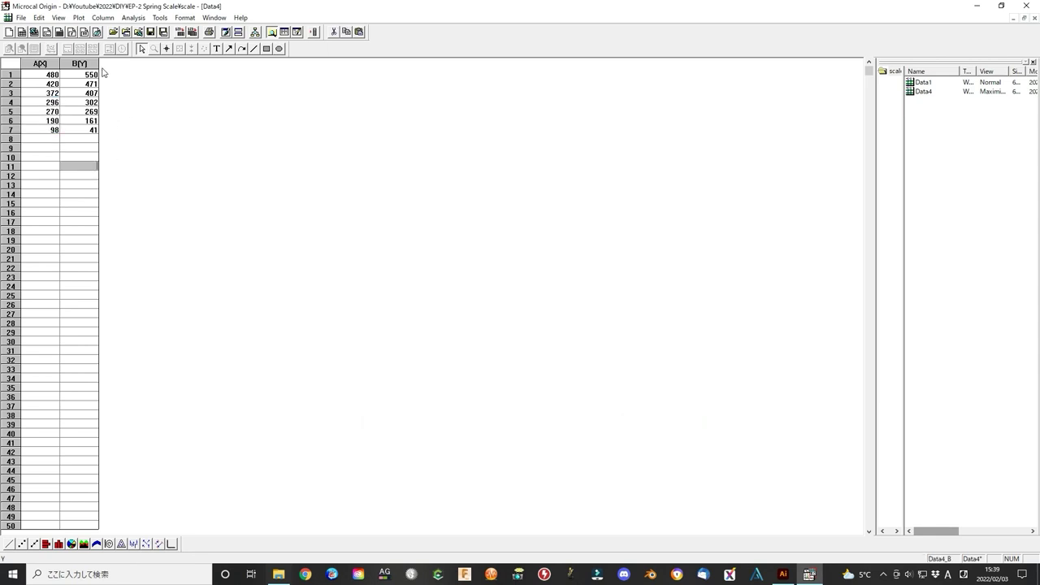
{"action": "left_click", "coordinate": [86, 64]}
{"action": "left_click", "coordinate": [22, 543]}
Set the graph's X axis title to "Weight (g)".
{"action": "double_click", "coordinate": [363, 501]}
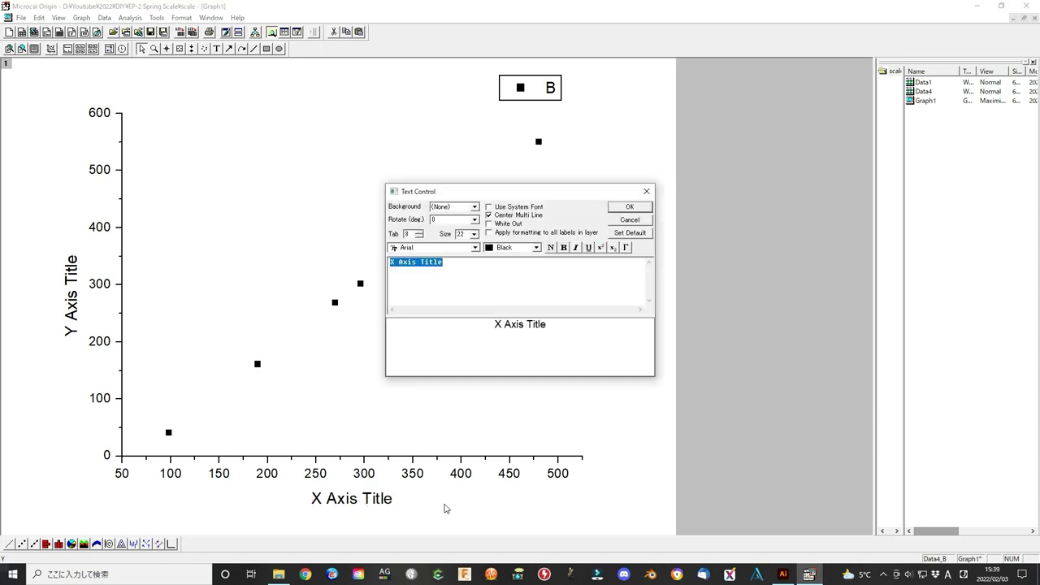
{"action": "type", "text": "Weight (g)"}
{"action": "left_click", "coordinate": [629, 206]}
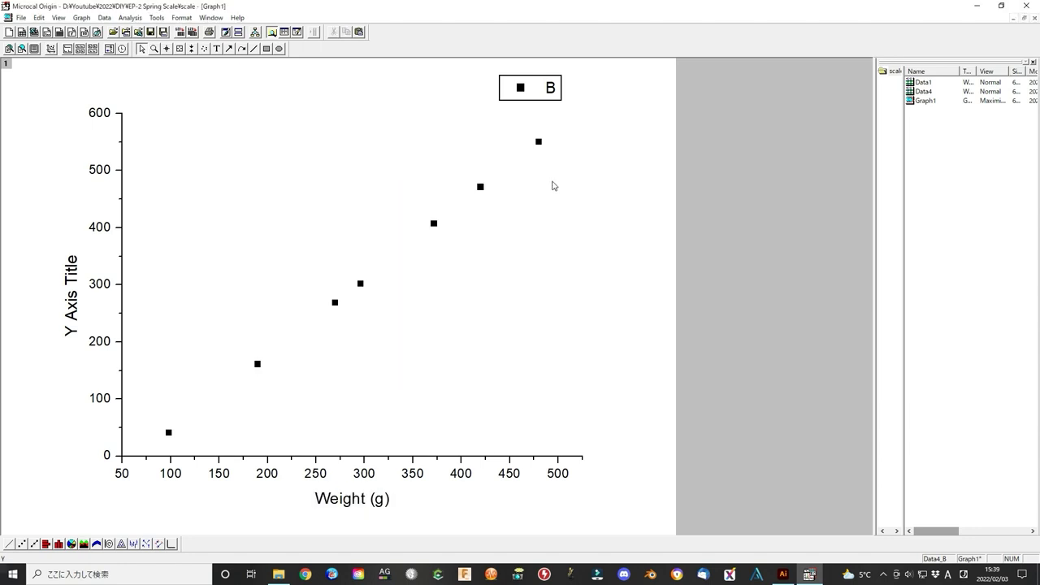
Title the graph's X axis "Distance (mm)" and its Y axis "Weight (g)".
{"action": "double_click", "coordinate": [357, 502]}
{"action": "type", "text": "Distance (mm)"}
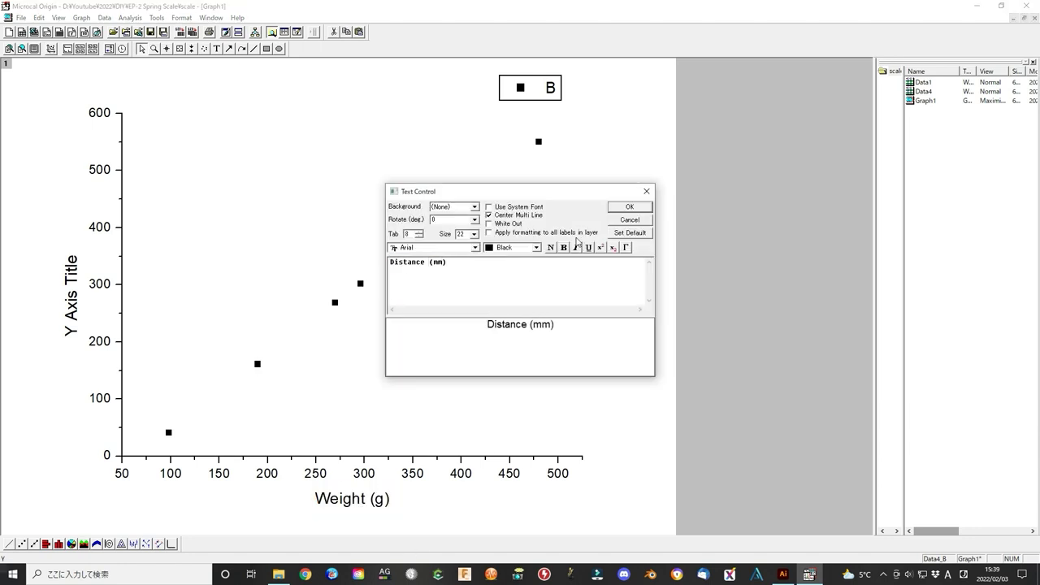
{"action": "left_click", "coordinate": [629, 206]}
{"action": "double_click", "coordinate": [72, 284]}
{"action": "type", "text": "Weight (g)"}
{"action": "left_click", "coordinate": [629, 206]}
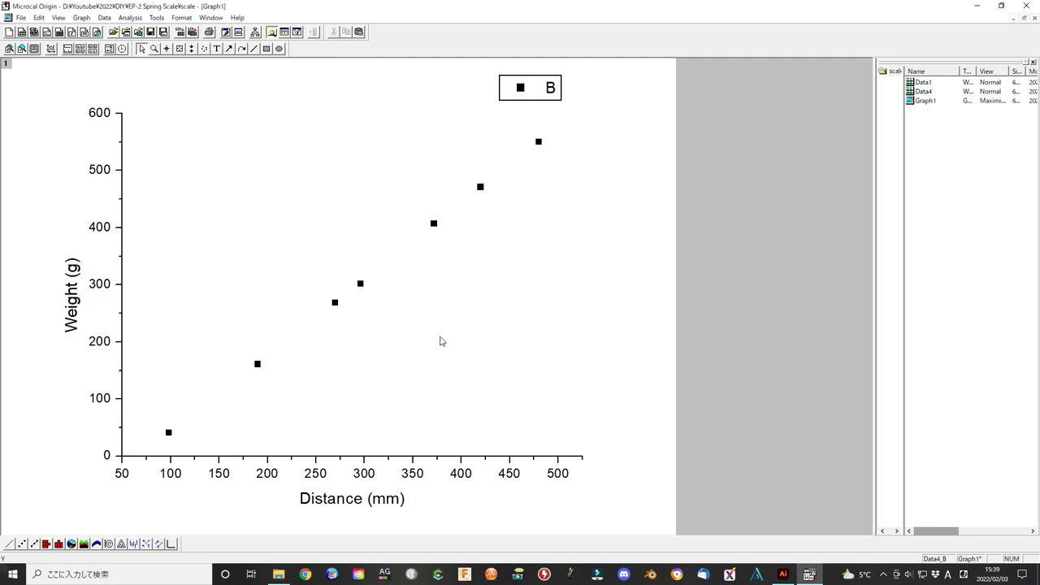
Run a Linear Fit on the plotted data with the default fit options.
{"action": "left_click", "coordinate": [157, 17]}
{"action": "left_click", "coordinate": [191, 98]}
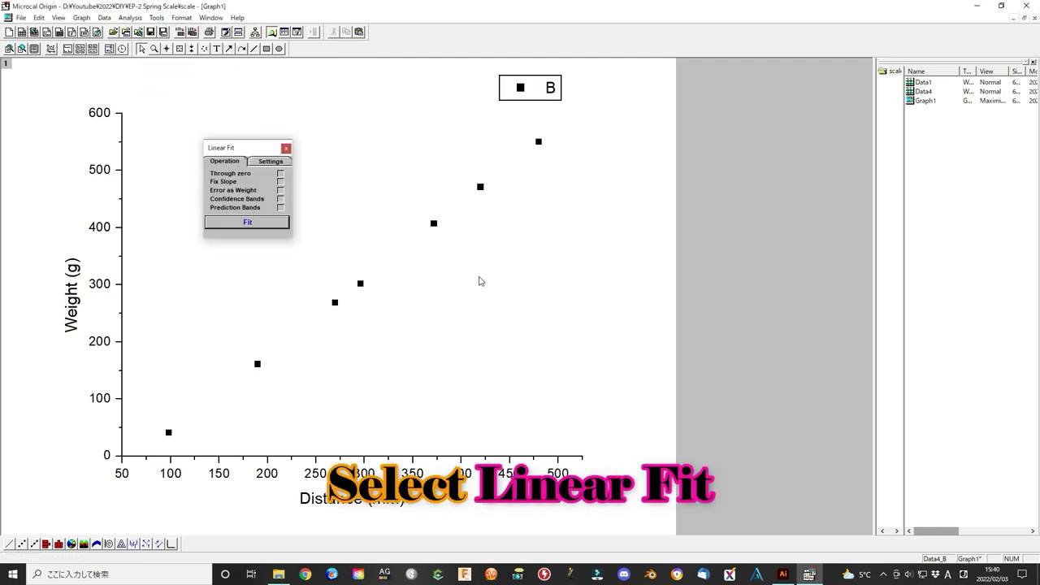
{"action": "left_click", "coordinate": [258, 226]}
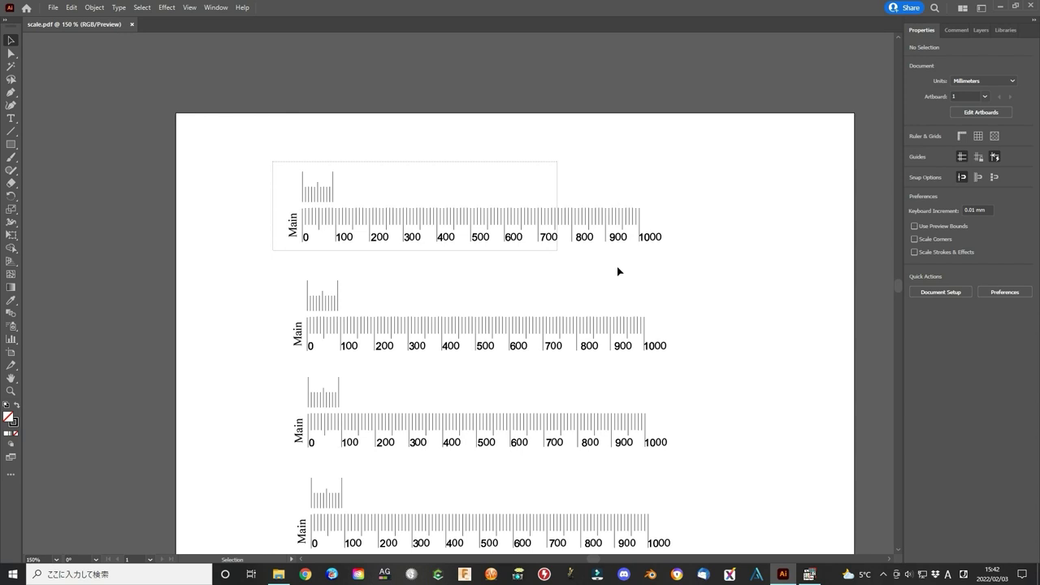
In Illustrator's scale.pdf, select the topmost Main scale with its reader ticks and scale it uniformly to 133.74%.
{"action": "left_click", "coordinate": [528, 232]}
{"action": "left_click", "coordinate": [94, 7]}
{"action": "mouse_move", "coordinate": [139, 16]}
{"action": "left_click", "coordinate": [284, 71]}
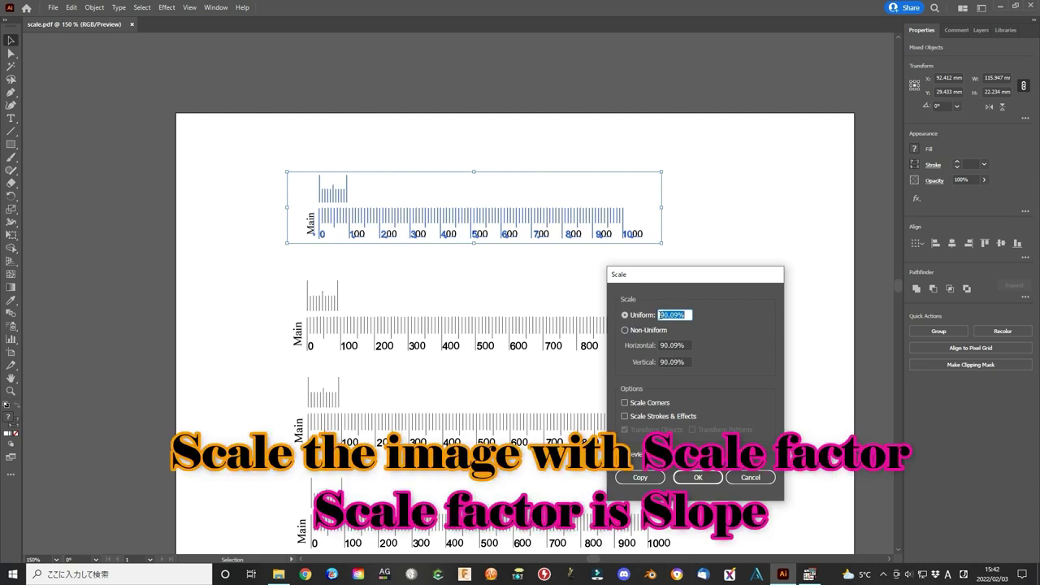
{"action": "type", "text": "133.74"}
{"action": "left_click", "coordinate": [697, 477]}
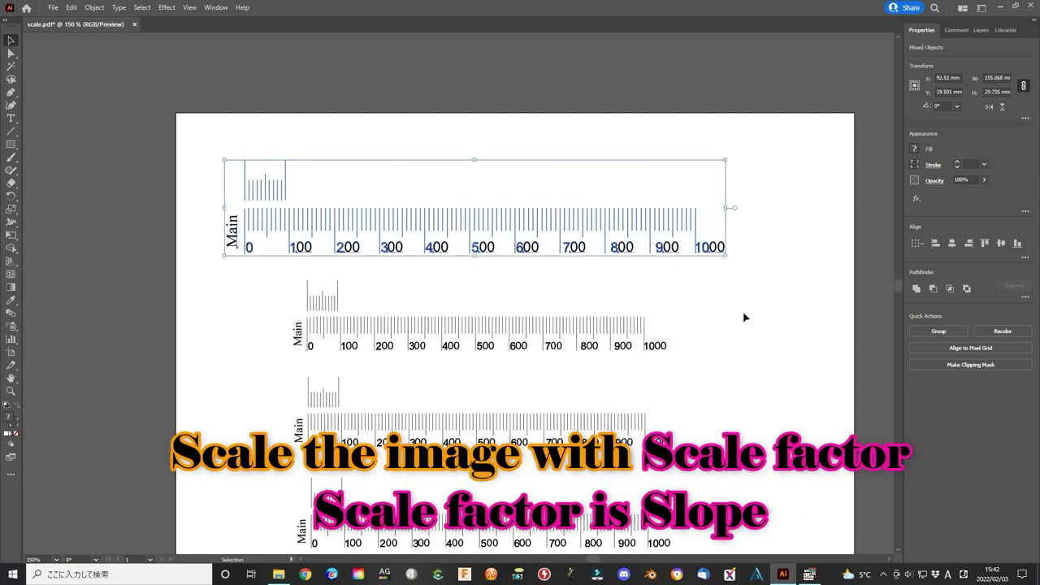
{"action": "left_click", "coordinate": [753, 311]}
{"action": "left_click", "coordinate": [255, 220]}
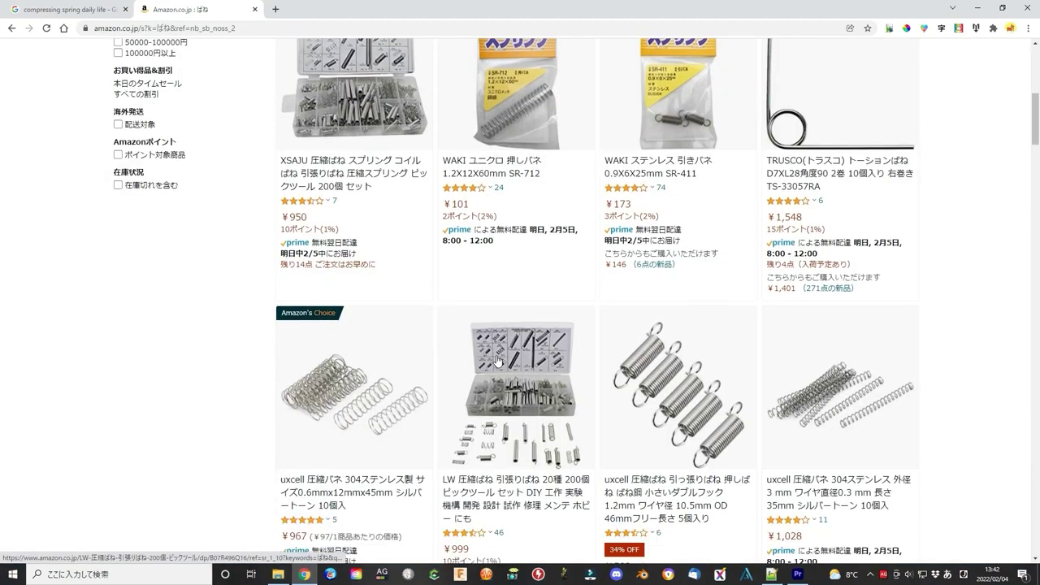
{"action": "scroll", "coordinate": [497, 360], "scroll_direction": "down", "scroll_amount": 5}
{"action": "scroll", "coordinate": [497, 361], "scroll_direction": "down", "scroll_amount": 5}
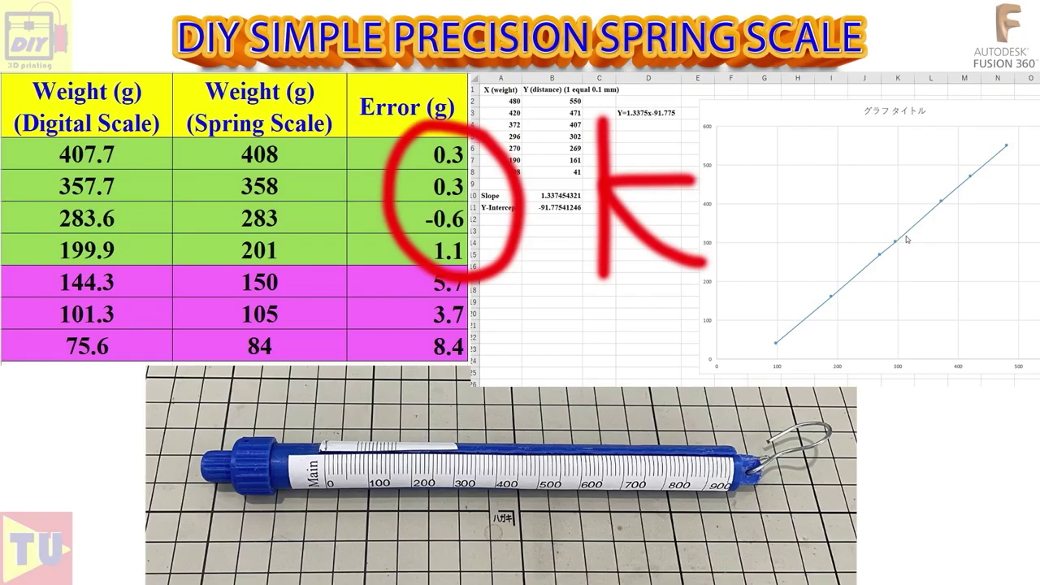